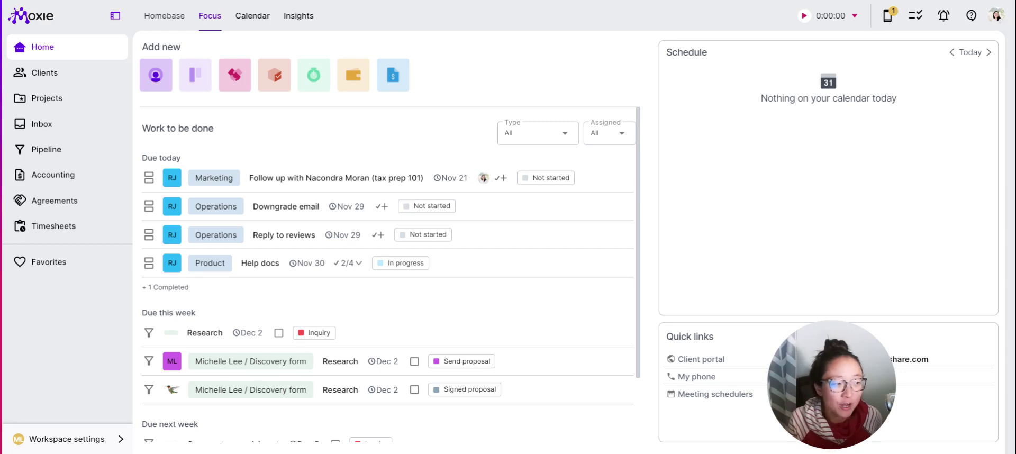
Step: Open the Workspace settings menu at the bottom of the sidebar
click(102, 443)
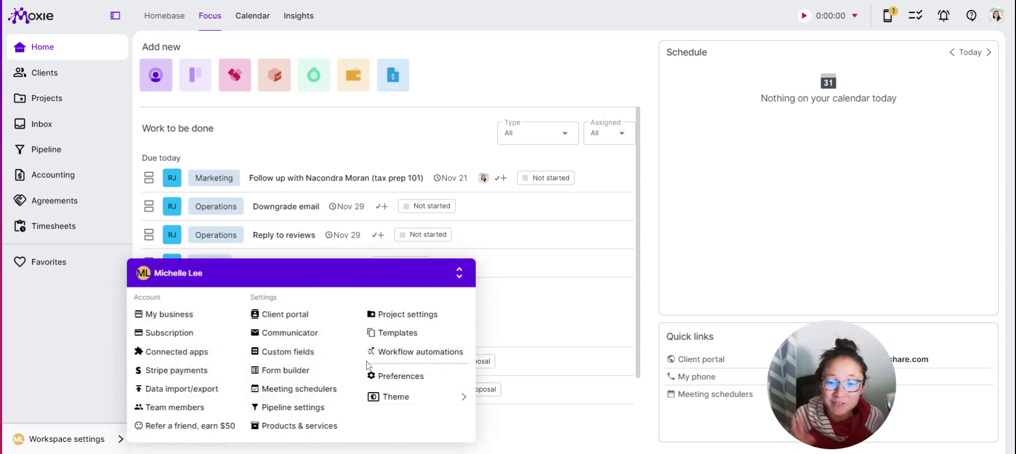
Step: Browse the Agreements templates, then go to the Clients list
click(410, 339)
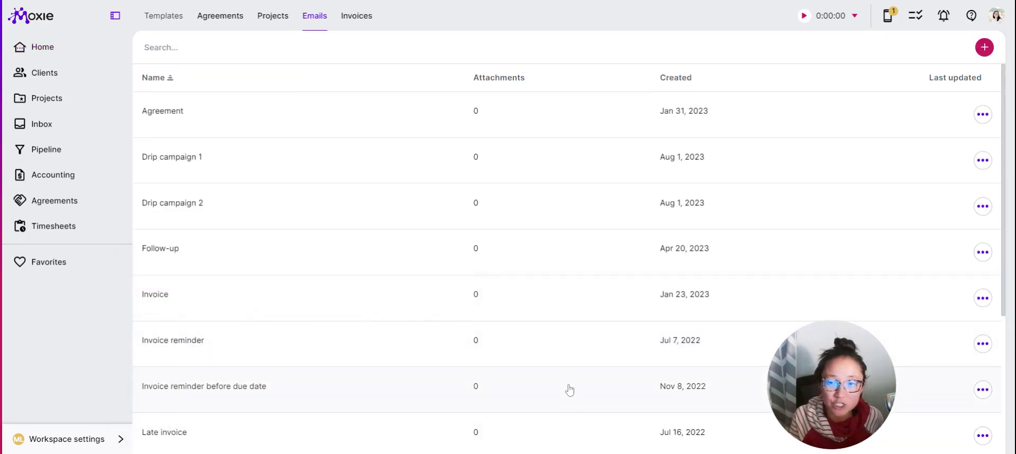
click(220, 15)
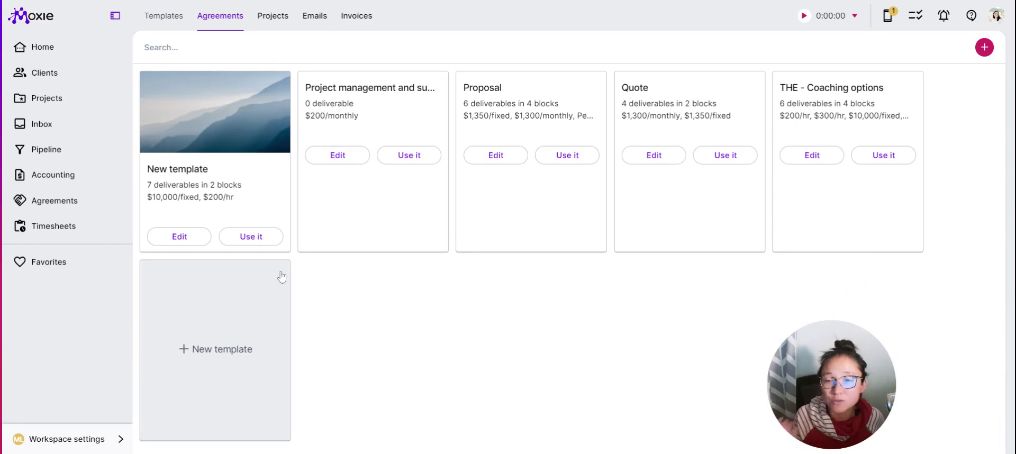
click(49, 75)
Step: Open *Unlimited Clients' agreements and inspect the Proposal for Services actions menu before closing it
click(261, 103)
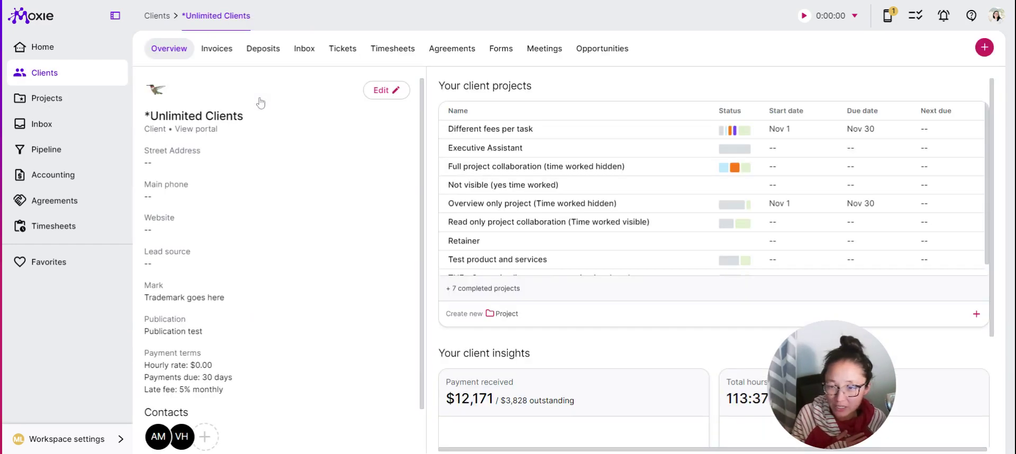
click(449, 49)
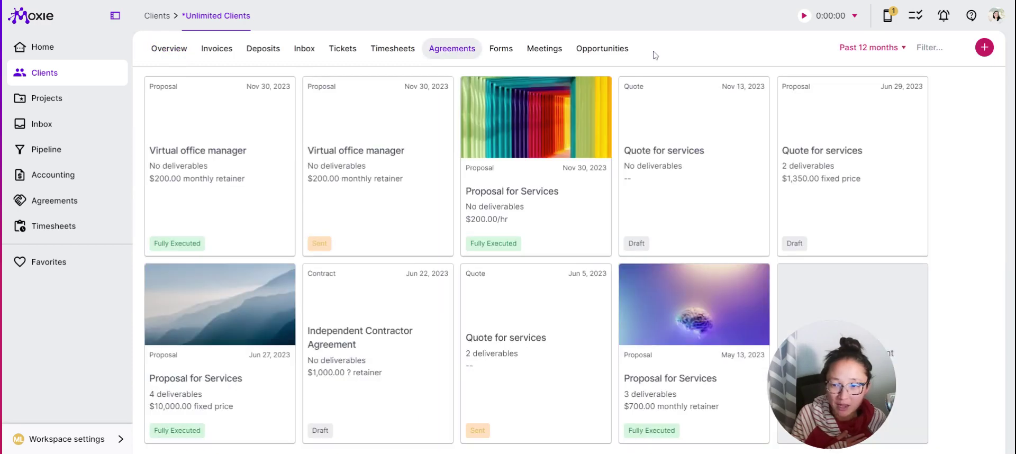
click(539, 195)
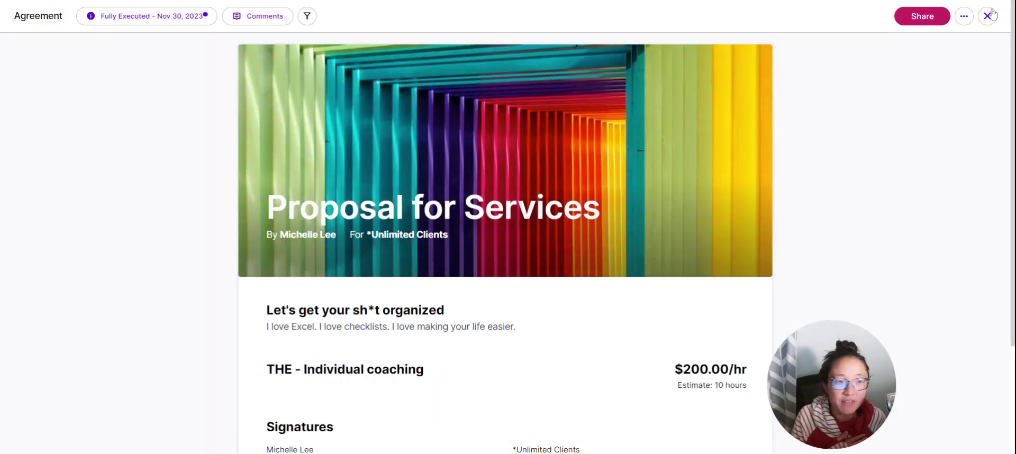
click(964, 16)
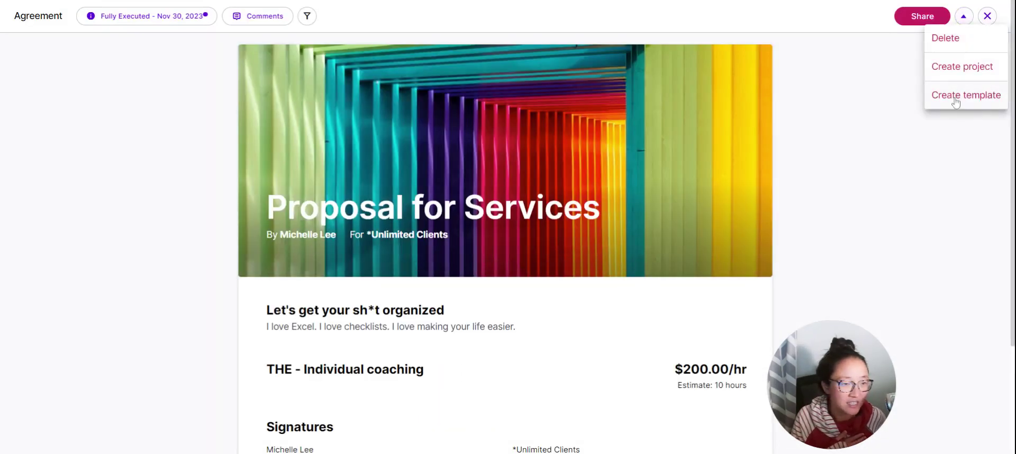
click(988, 16)
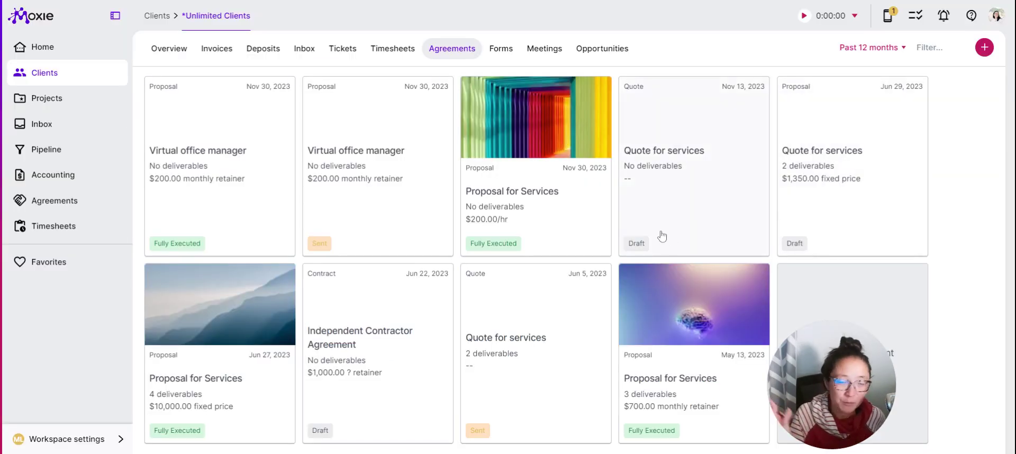
Step: Go to Workspace settings > Templates and switch to the Emails tab
click(90, 437)
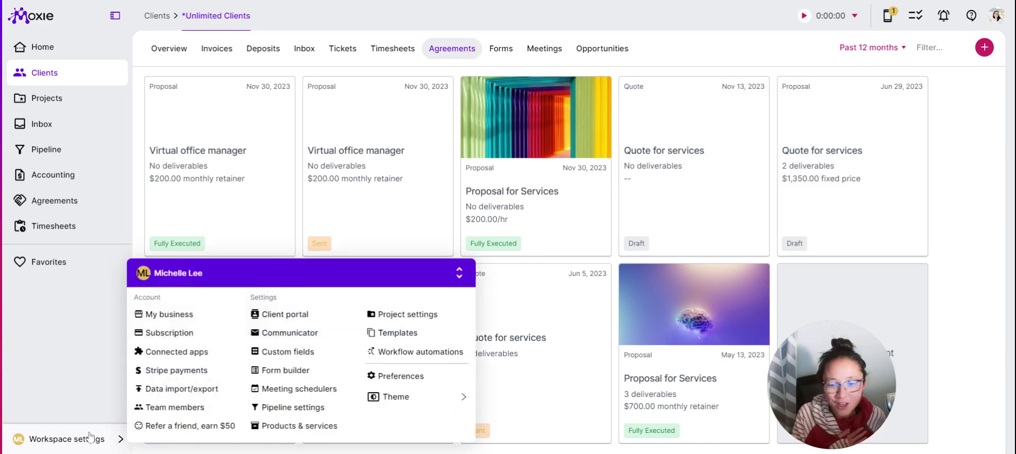
click(405, 335)
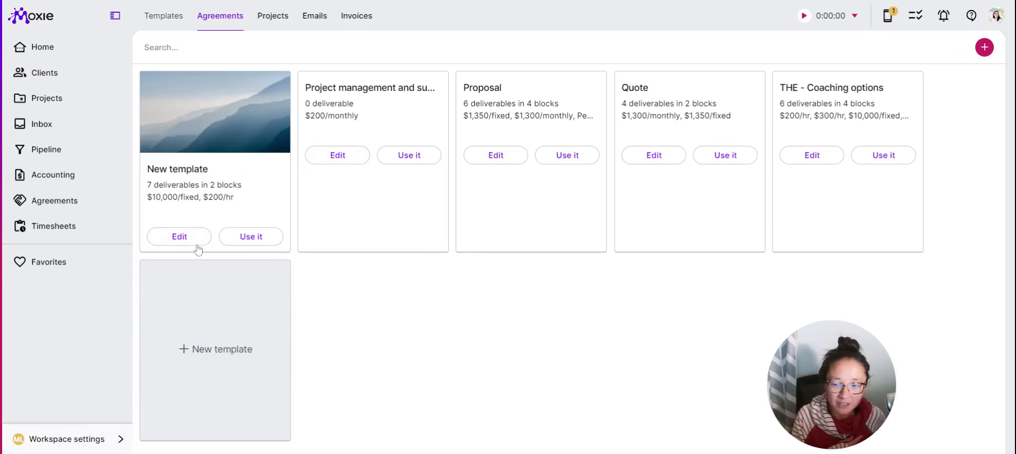
click(320, 15)
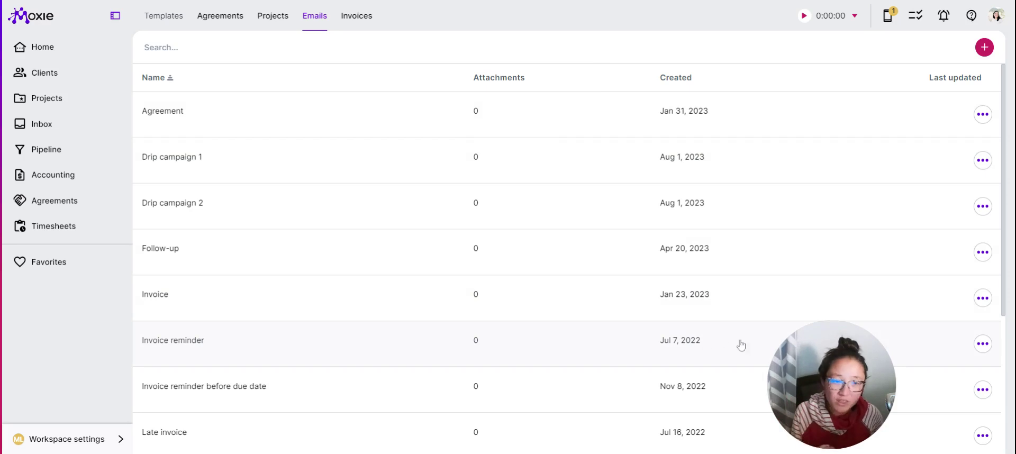
Step: Create a new email template with an invoice message using Invoice #, Date sent and Pay URL tokens
click(986, 47)
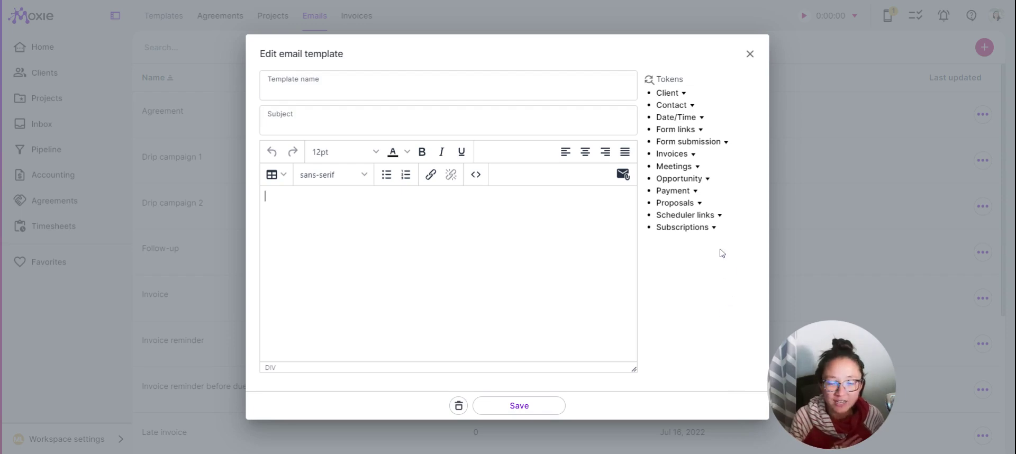
click(694, 157)
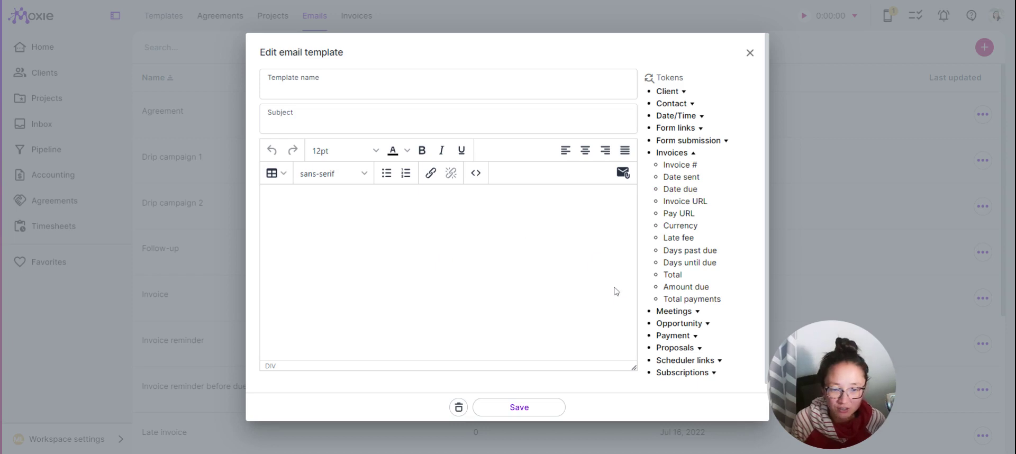
click(505, 272)
text(Hi  )
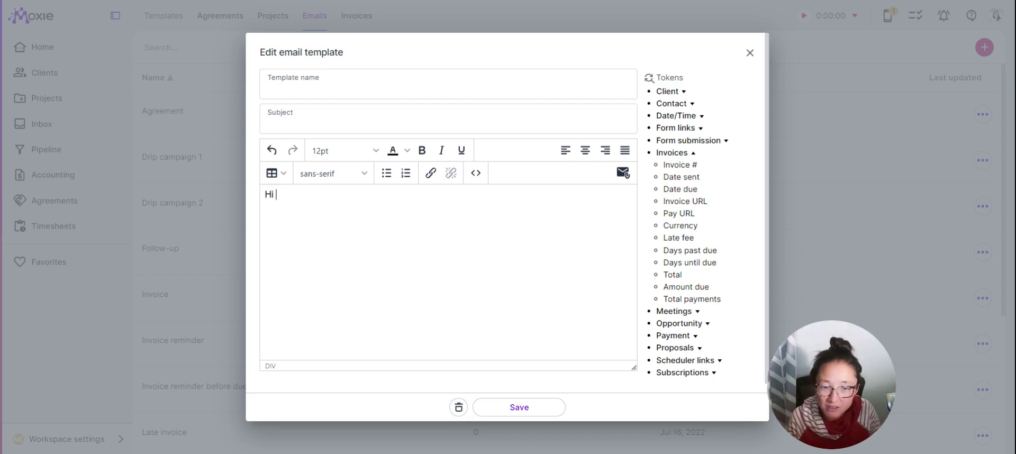
text(Here's the invoice I sent)
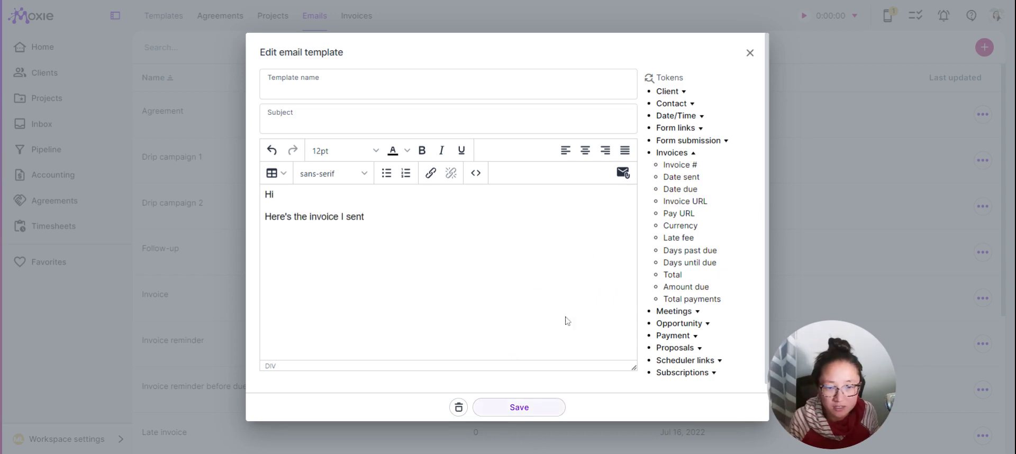
click(688, 165)
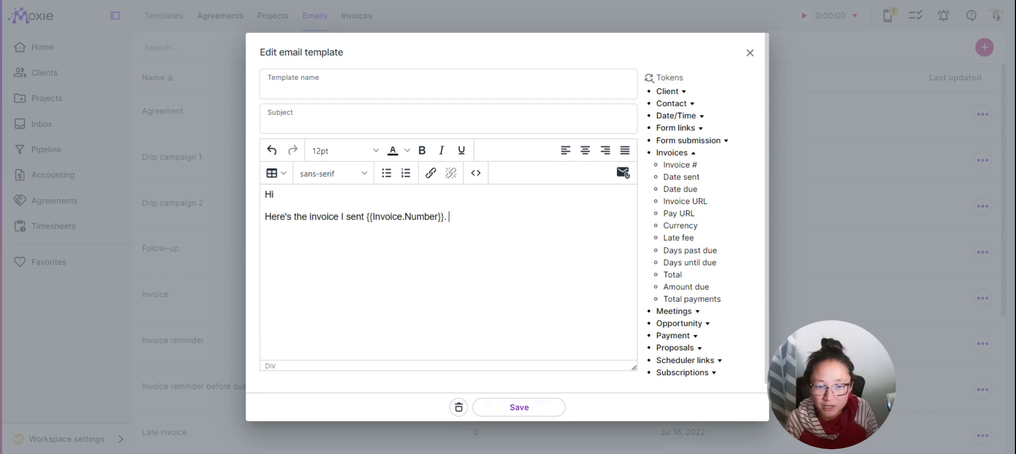
text(. I sent it on)
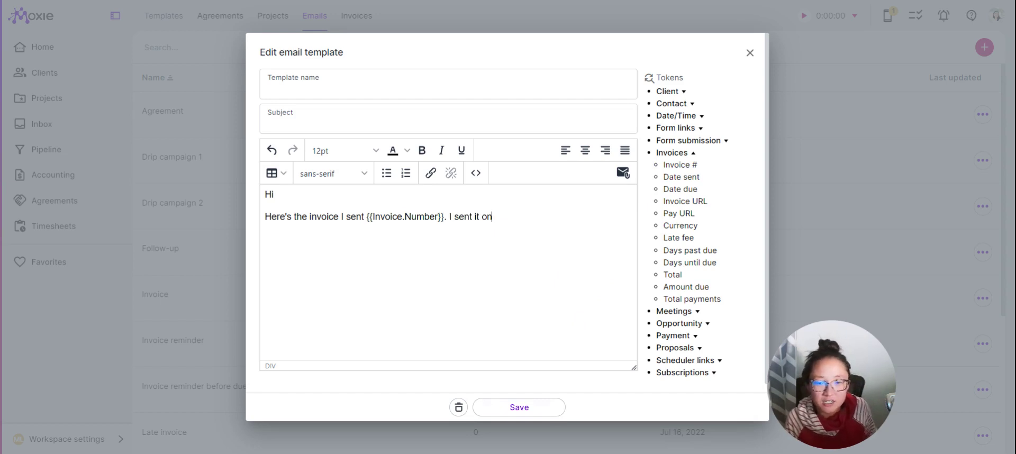
click(682, 177)
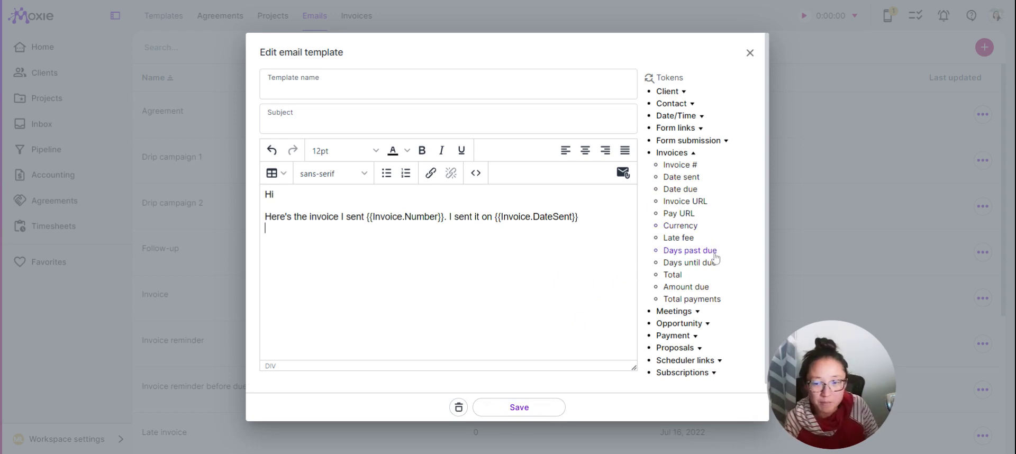
text(Poea)
text(lease pay here:)
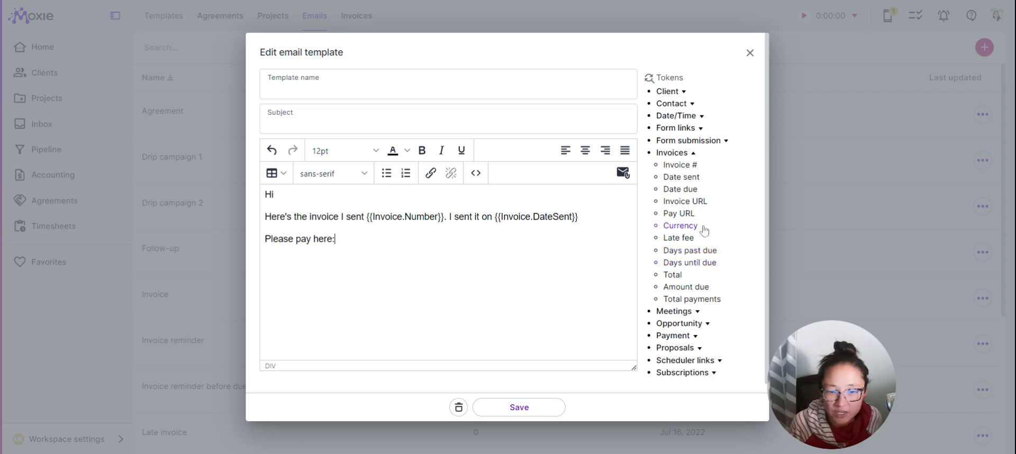
click(680, 213)
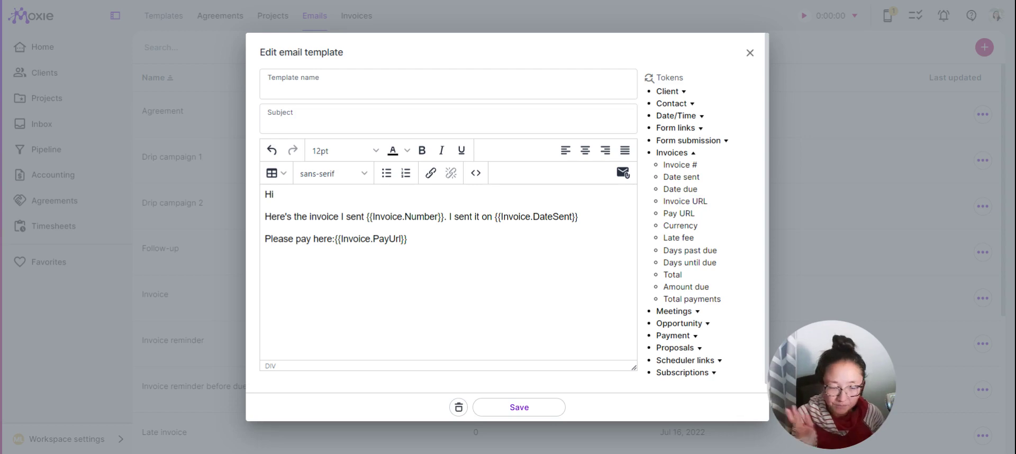
Step: Browse the Proposals tokens, then delete the draft email template and confirm Yes
key(ctrl+shift+End)
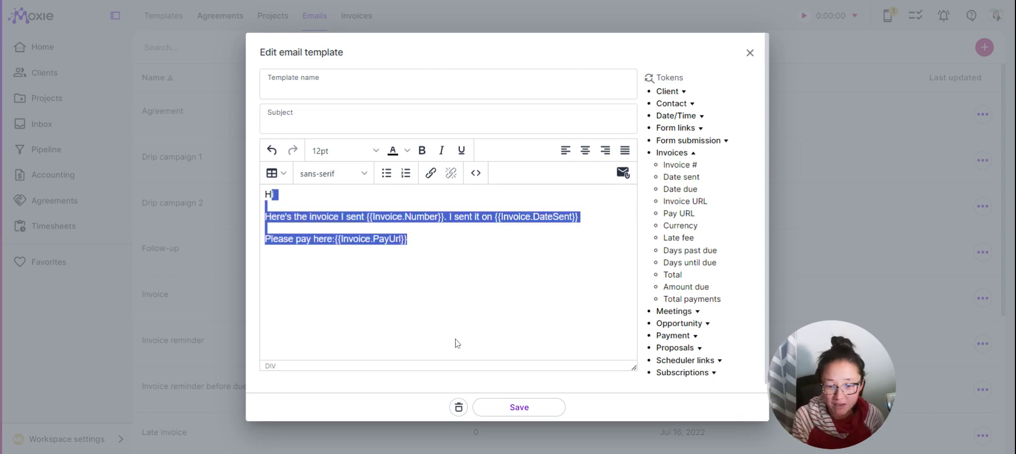
click(692, 164)
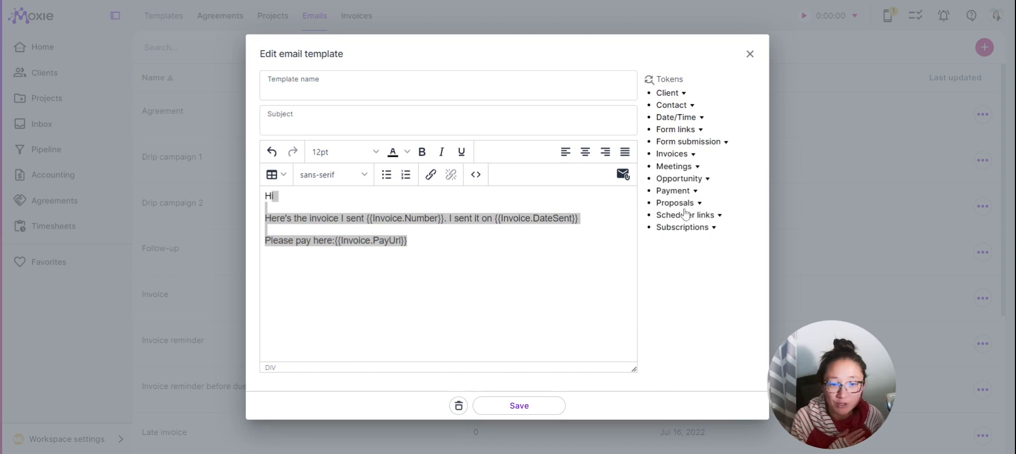
click(699, 203)
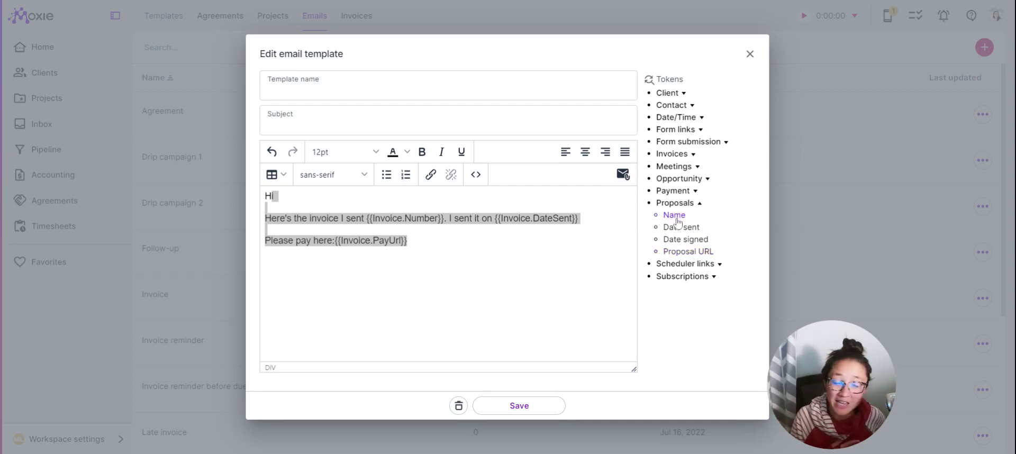
click(438, 336)
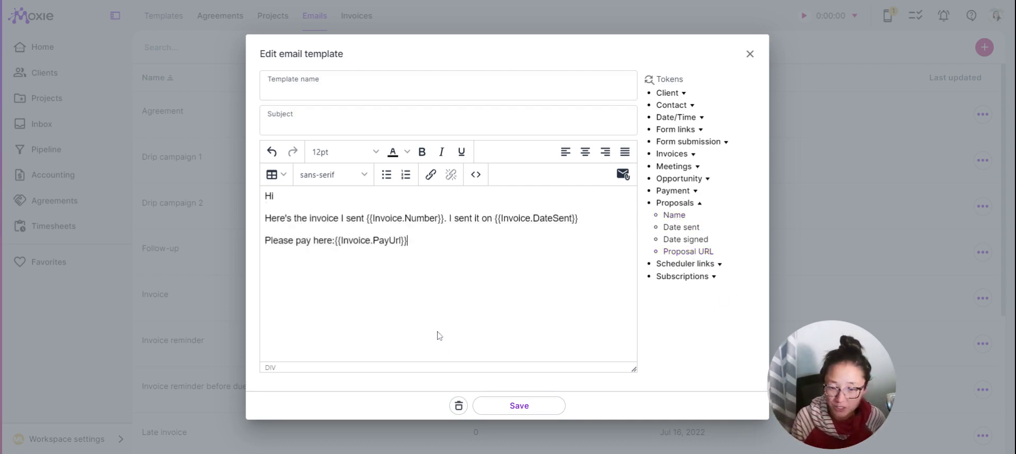
click(456, 406)
click(535, 262)
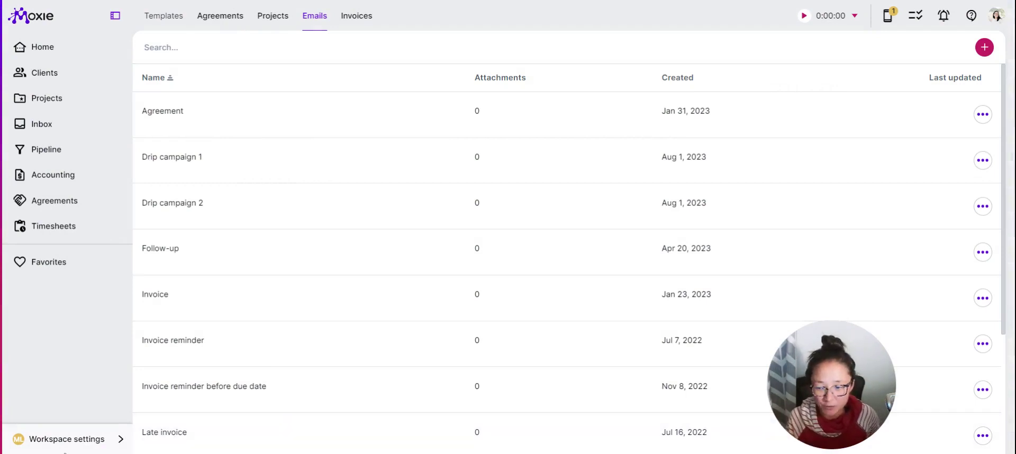
Step: Go to Meeting schedulers and open the '30 minute meeting' for editing
click(77, 445)
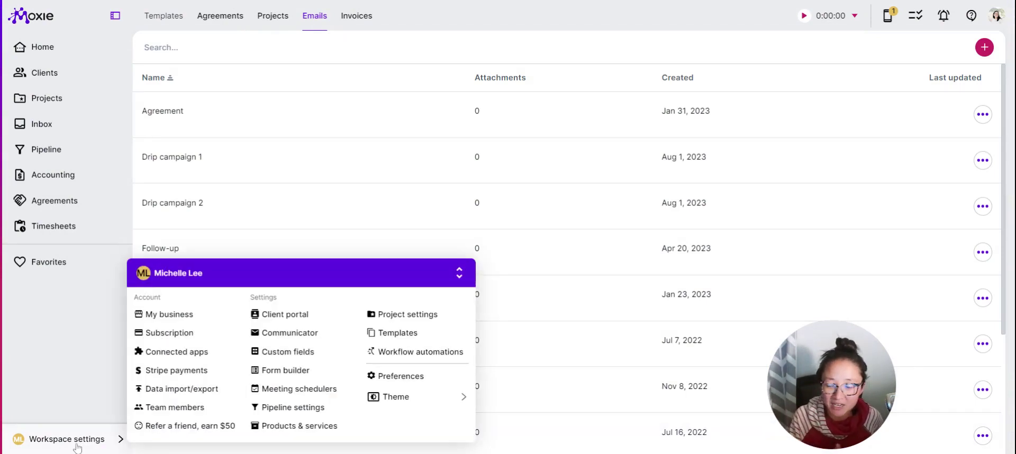
click(299, 389)
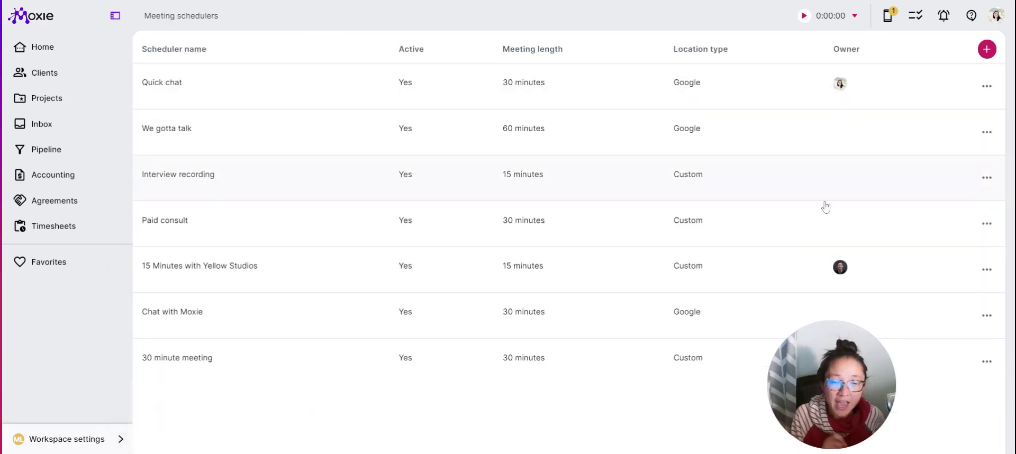
click(422, 374)
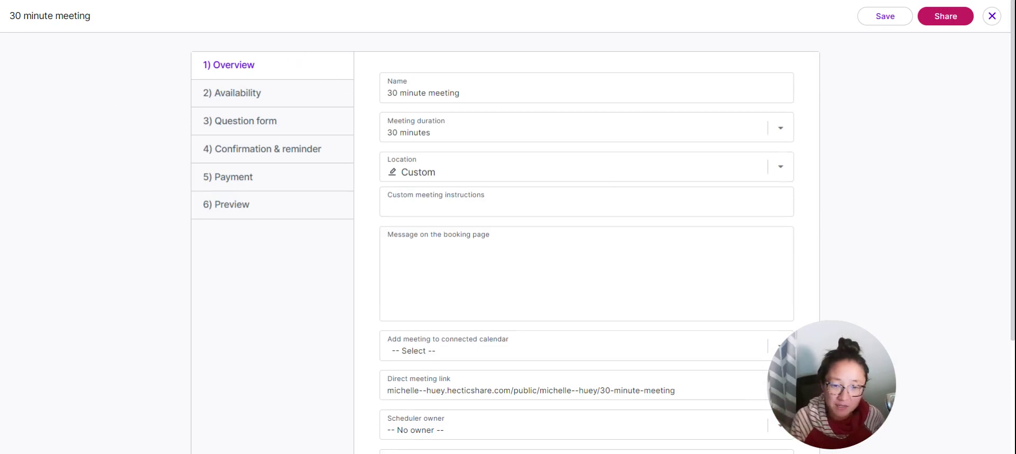
Step: Keep the Custom location, remove the Thursday and Friday availability ranges, and save
click(780, 168)
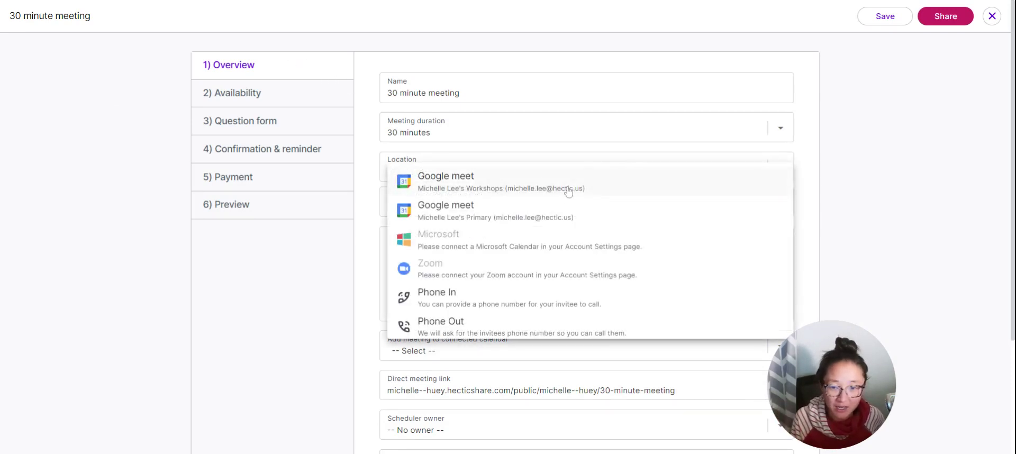
click(318, 339)
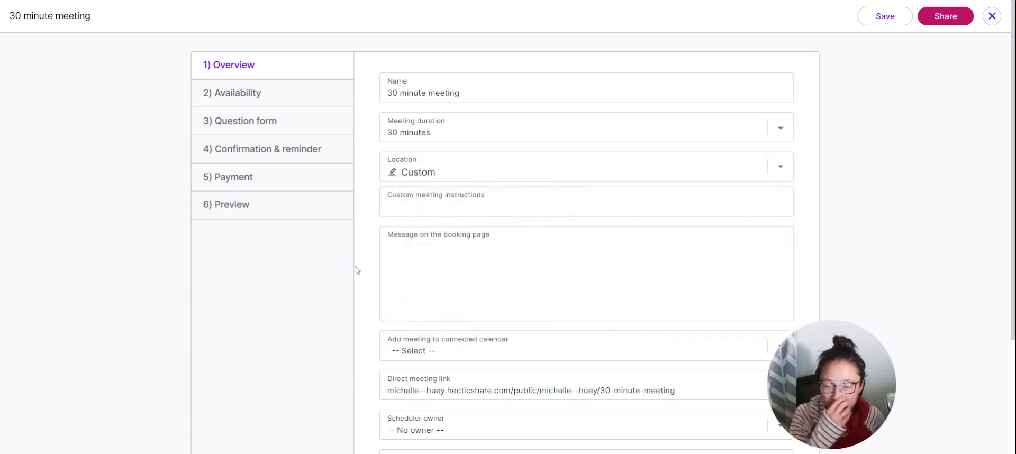
click(301, 108)
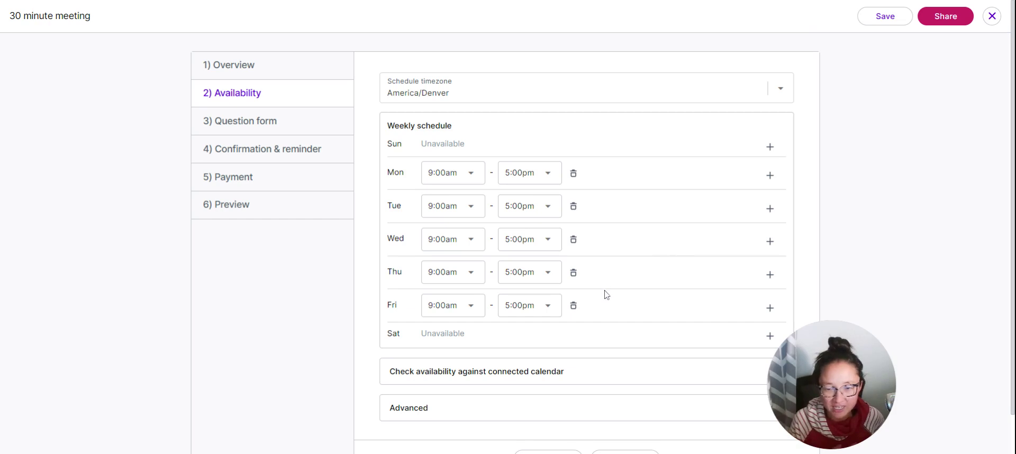
click(573, 305)
click(573, 273)
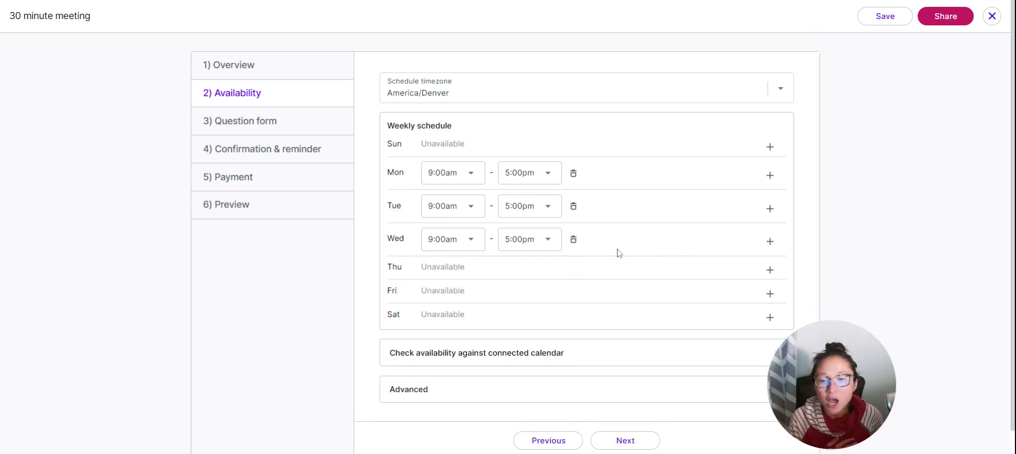
click(885, 16)
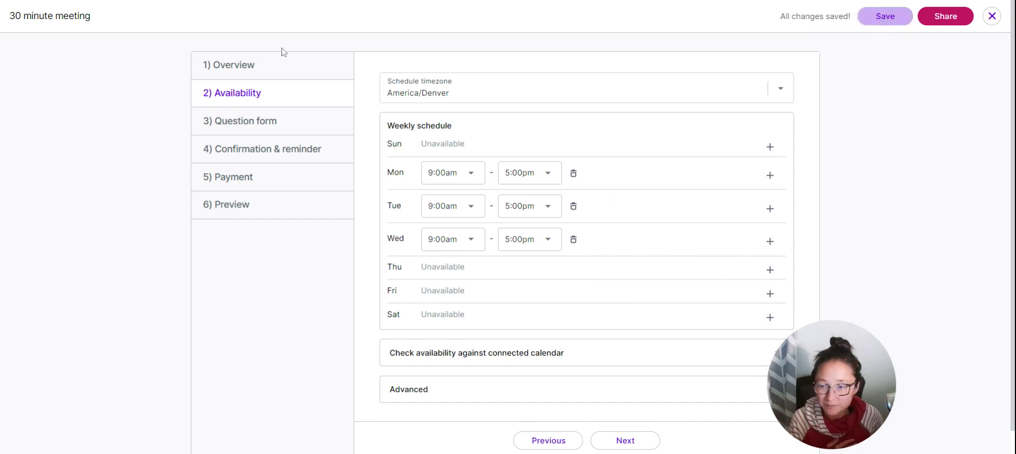
click(294, 130)
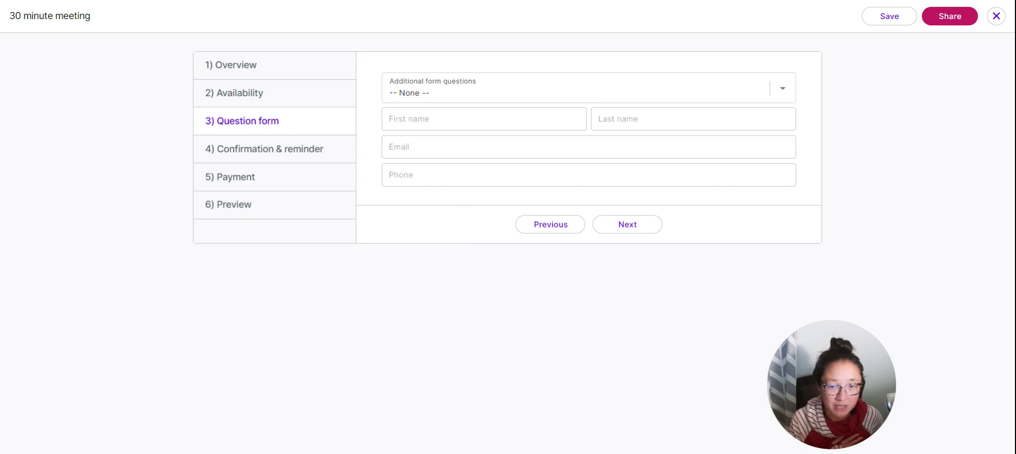
Step: Choose Content brief as the additional form questions and review the added fields
click(791, 94)
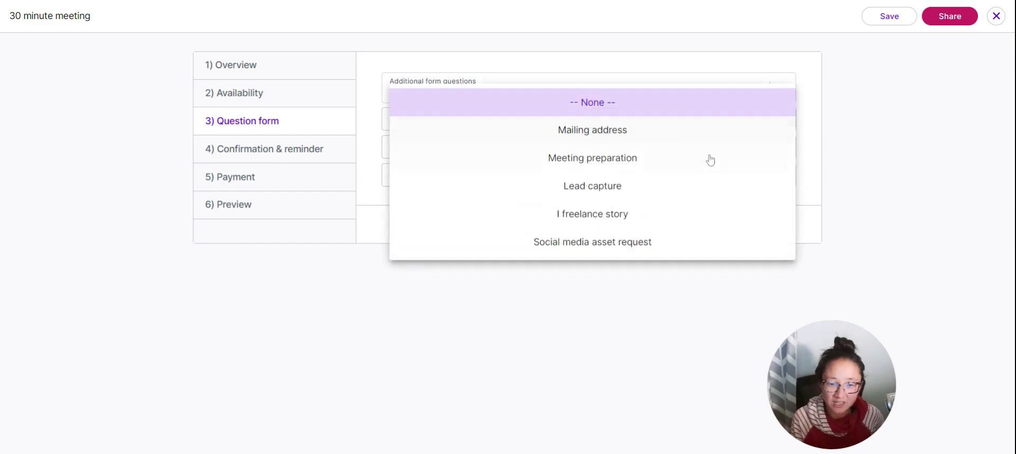
scroll(708, 162, down, 5)
scroll(704, 166, down, 3)
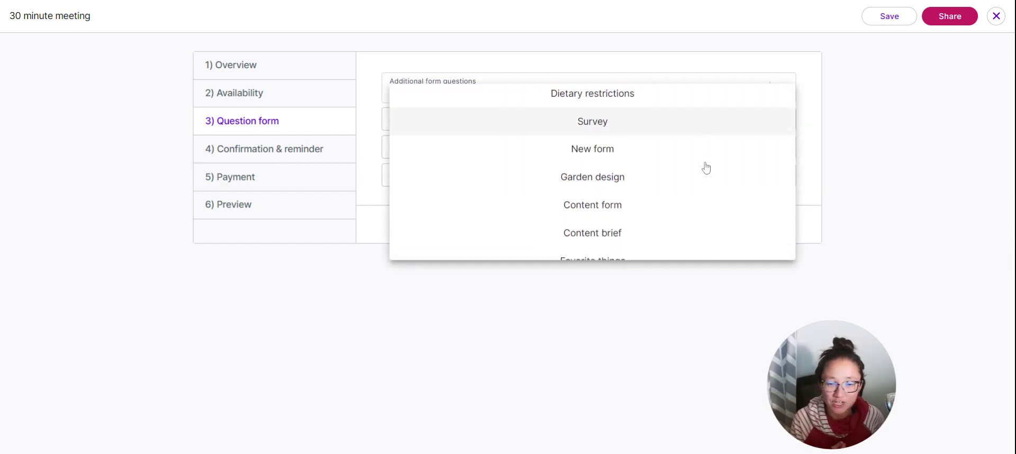
scroll(653, 253, up, 2)
scroll(653, 252, up, 4)
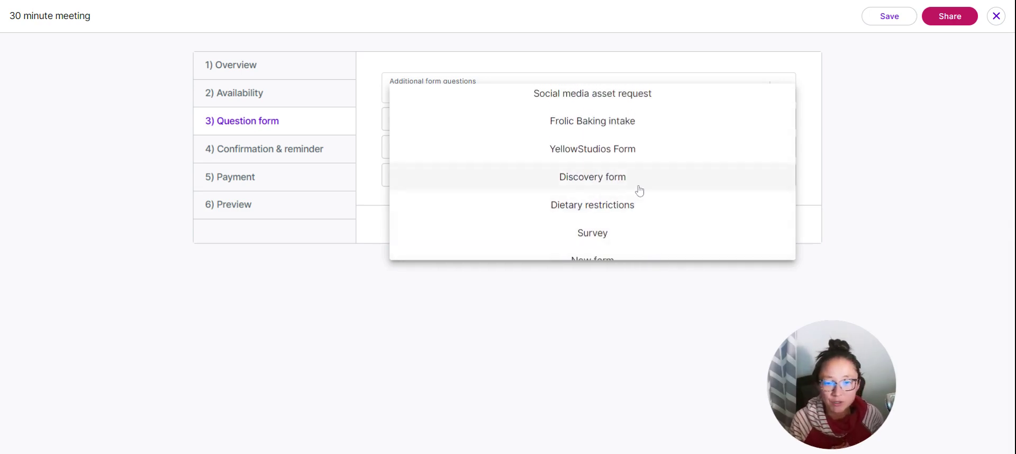
scroll(641, 191, down, 4)
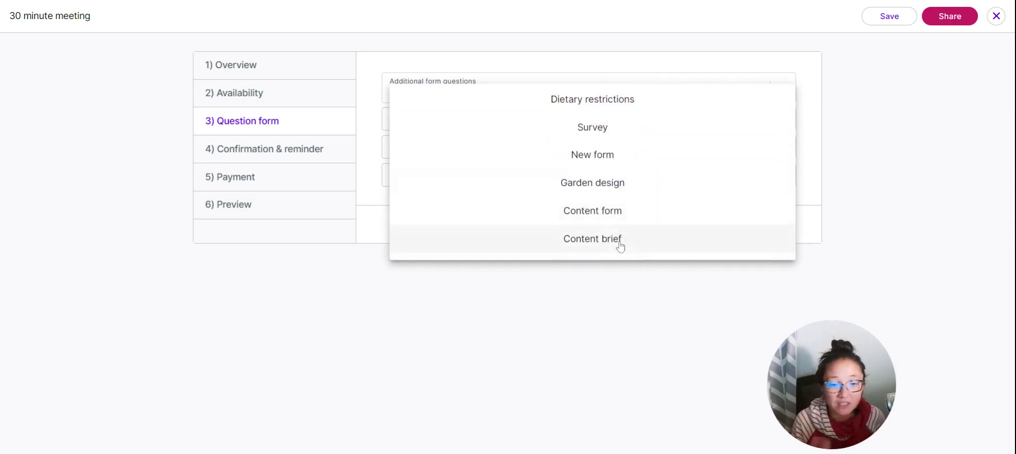
click(621, 246)
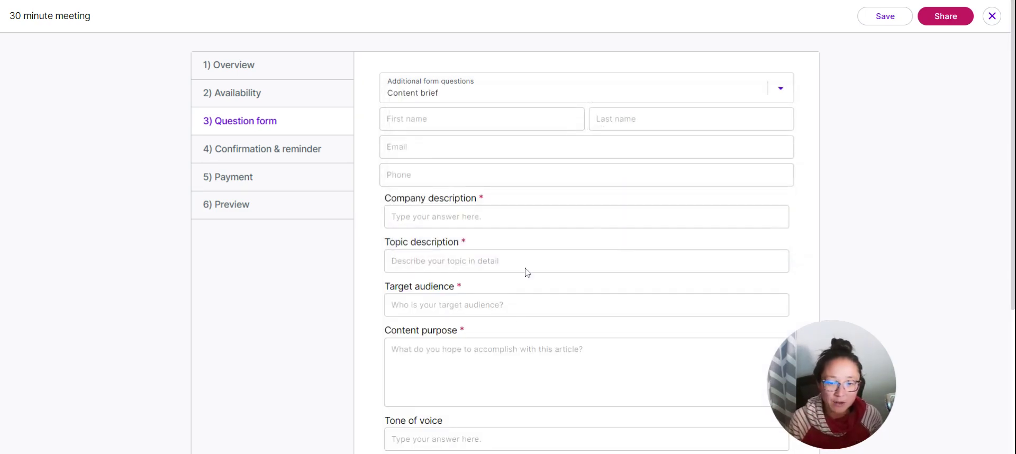
scroll(525, 382, down, 3)
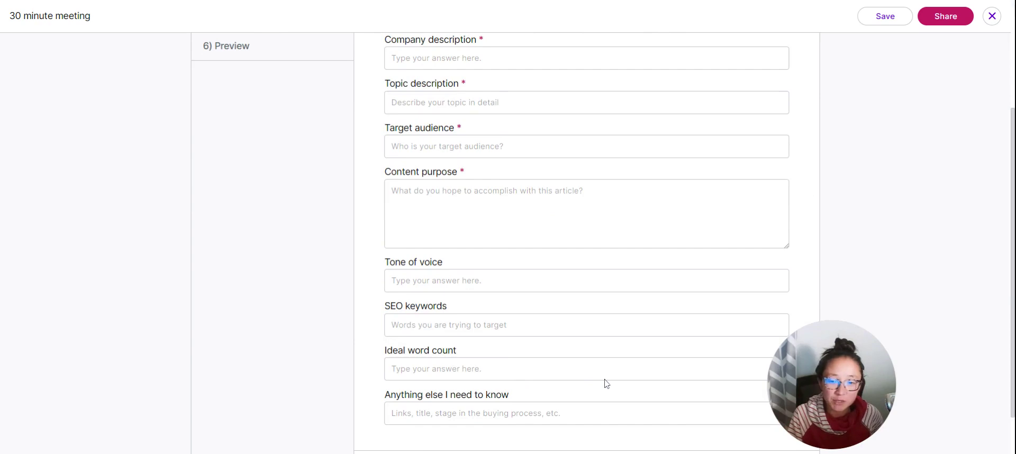
scroll(607, 383, up, 3)
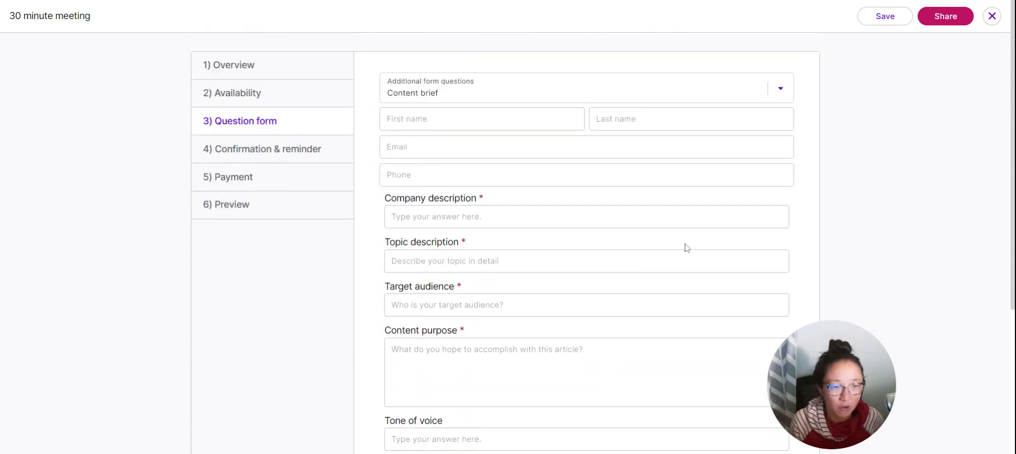
Step: Close the scheduler and open the Discovery form from Workspace settings > Form builder
click(992, 16)
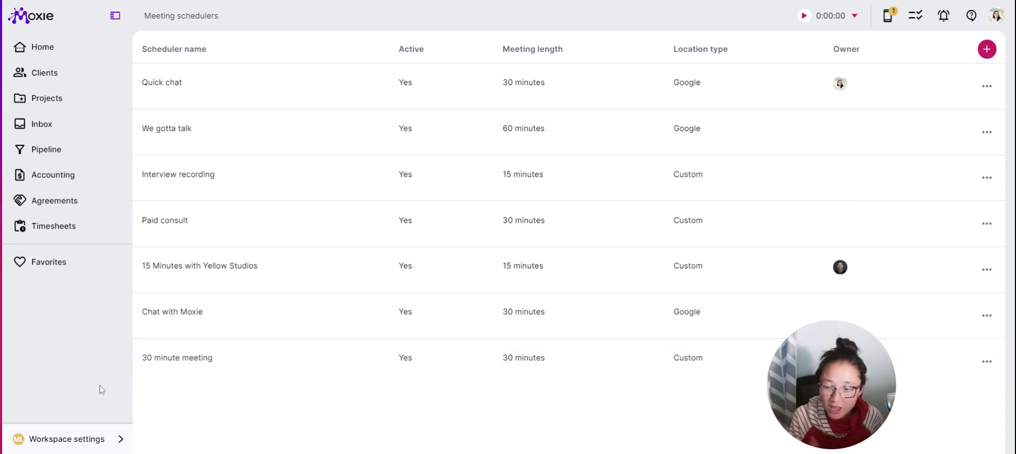
click(89, 443)
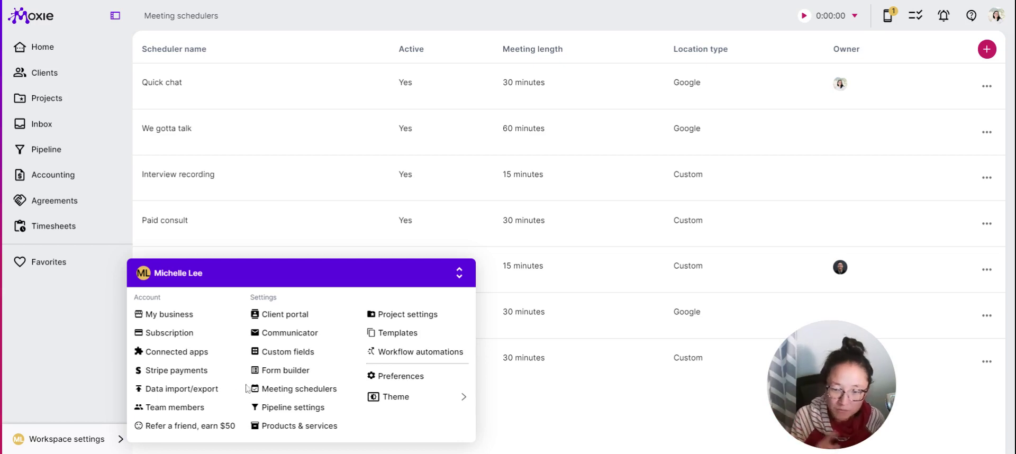
click(273, 373)
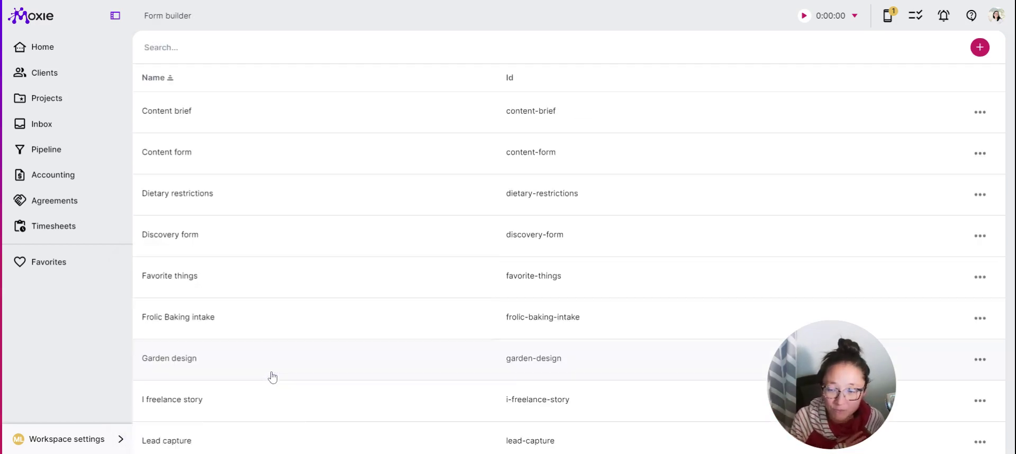
click(284, 237)
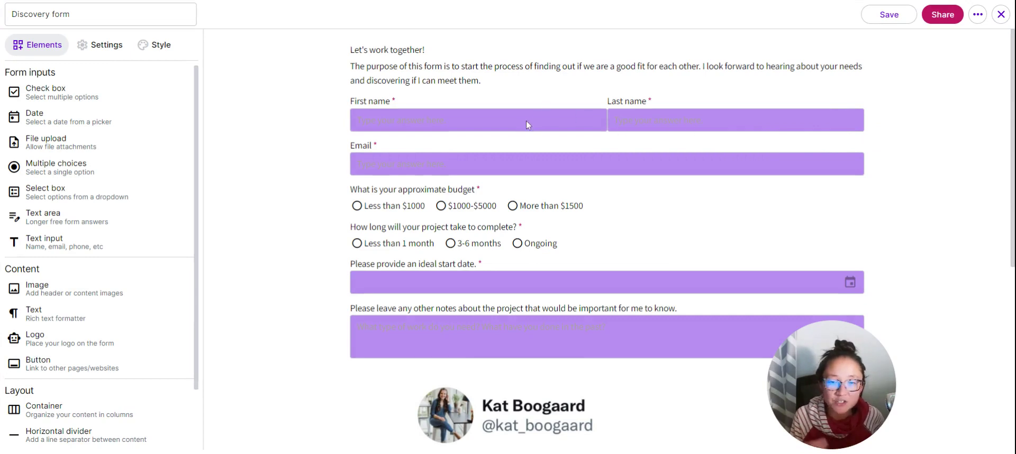
Step: Open the First name field's settings and review its mapping options, keeping First name
click(372, 101)
click(478, 120)
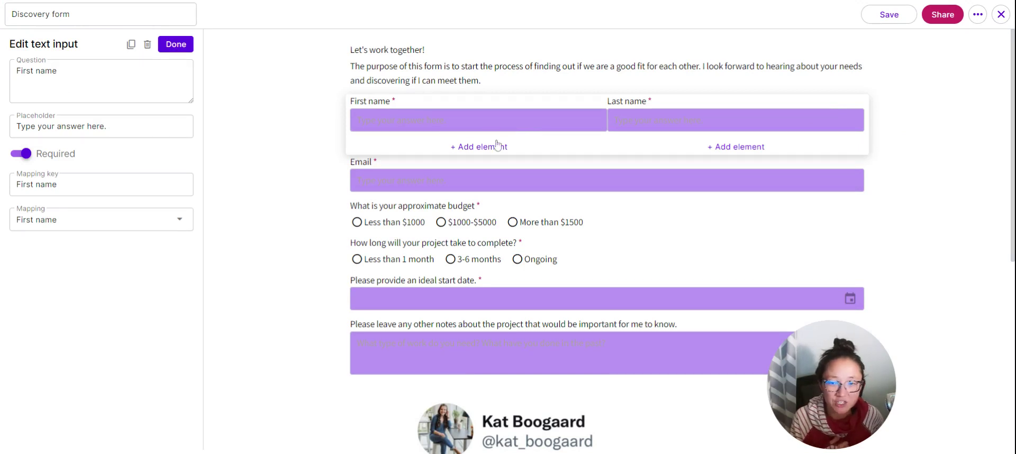
click(45, 222)
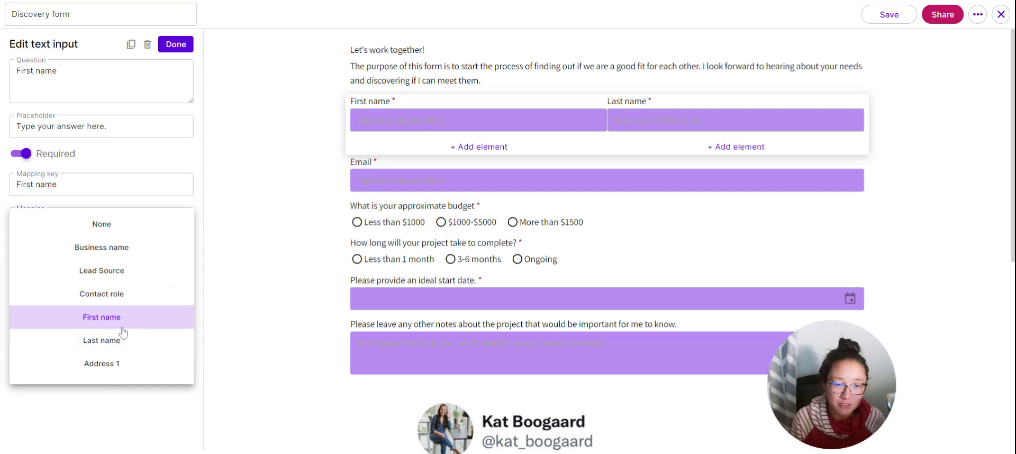
click(274, 220)
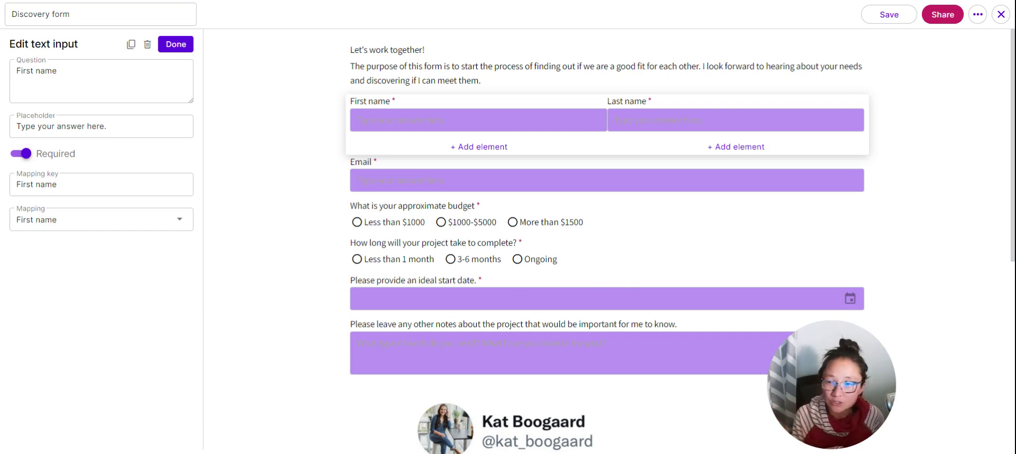
Step: Recheck the First name mapping list, leave it on First name, and close the Discovery form editor
click(188, 219)
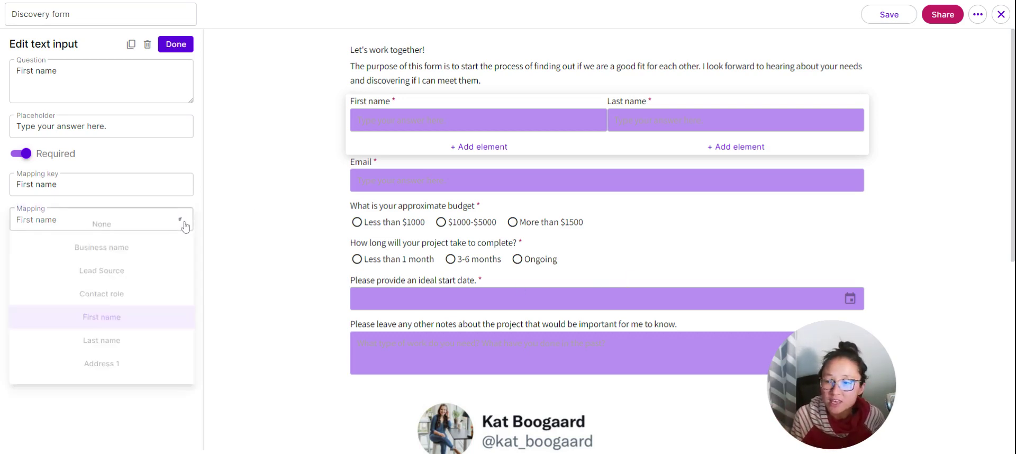
scroll(160, 252, down, 4)
scroll(123, 329, up, 3)
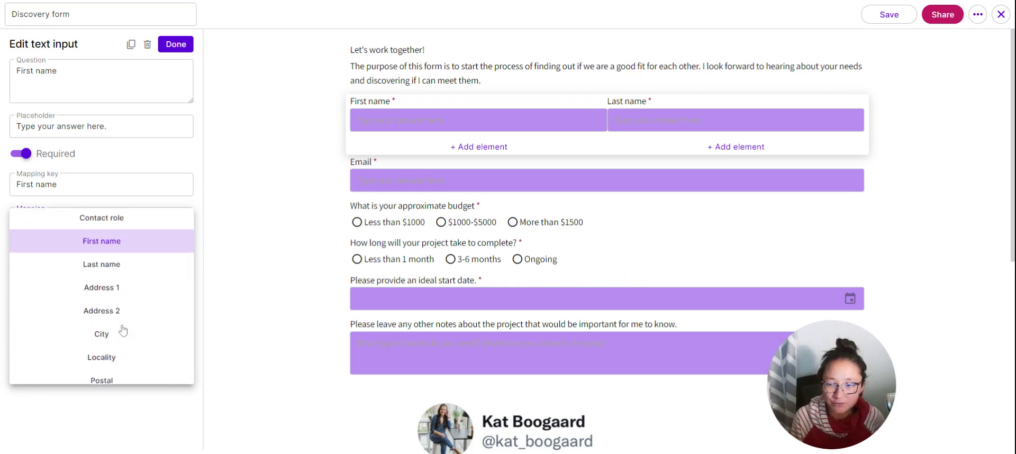
scroll(123, 325, up, 2)
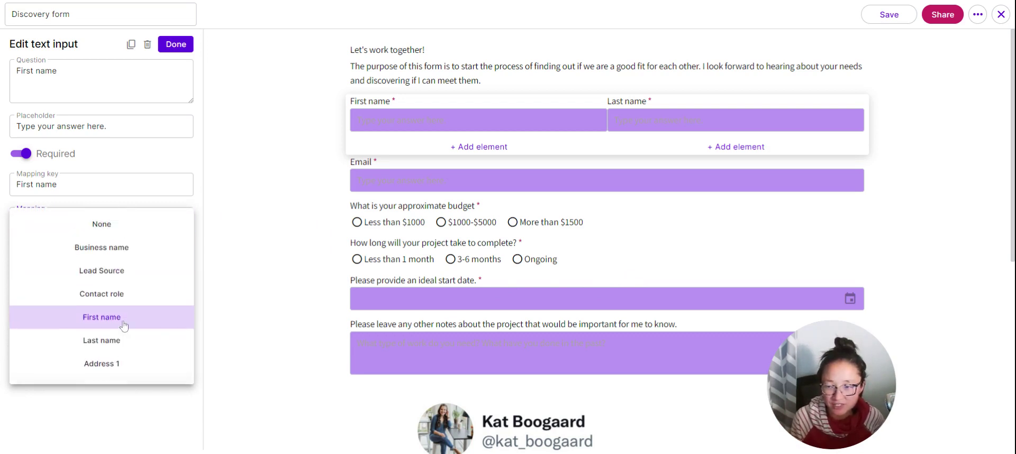
click(260, 255)
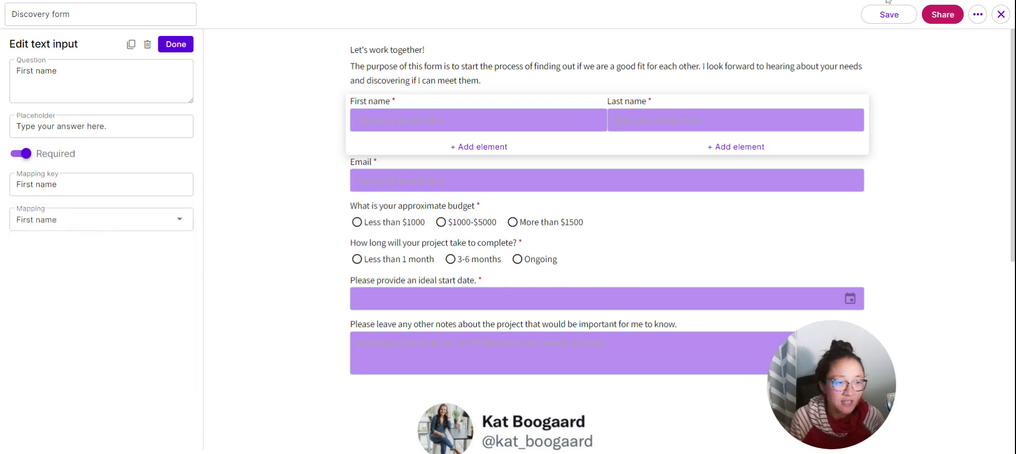
click(1001, 15)
click(310, 166)
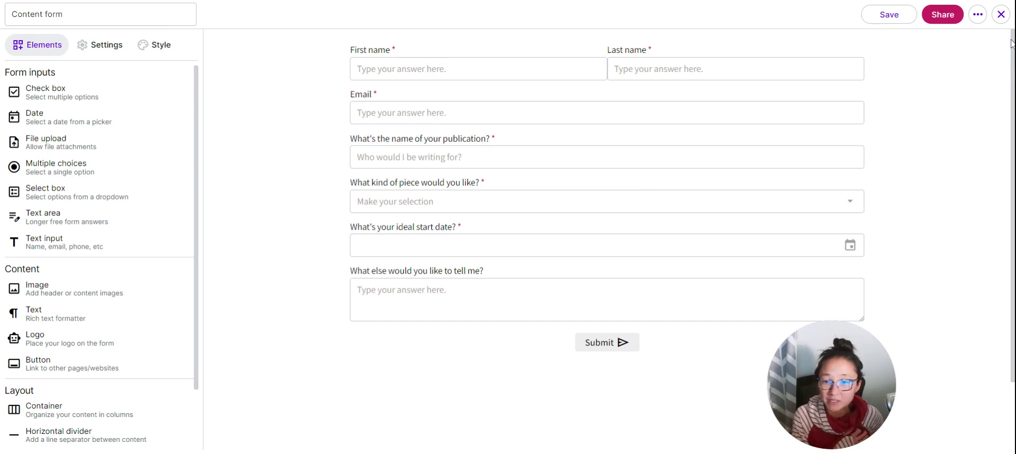
click(550, 146)
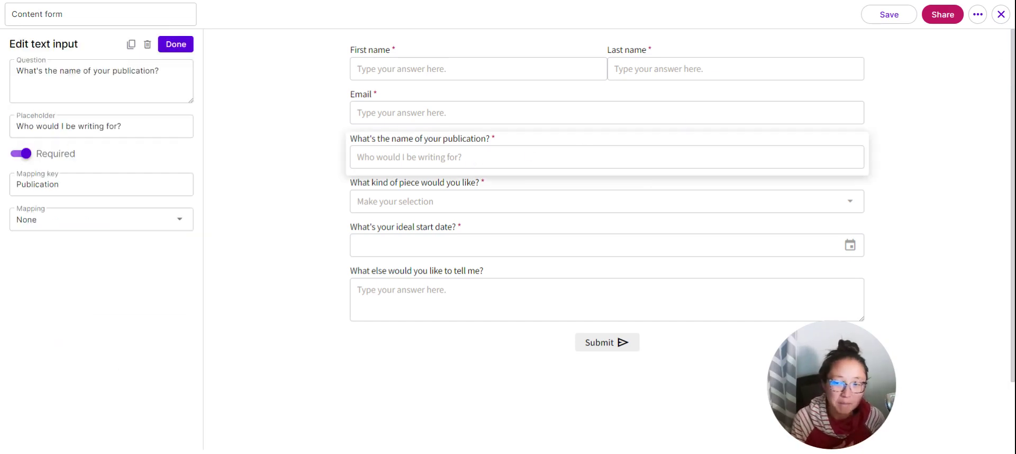
drag(59, 184, 16, 184)
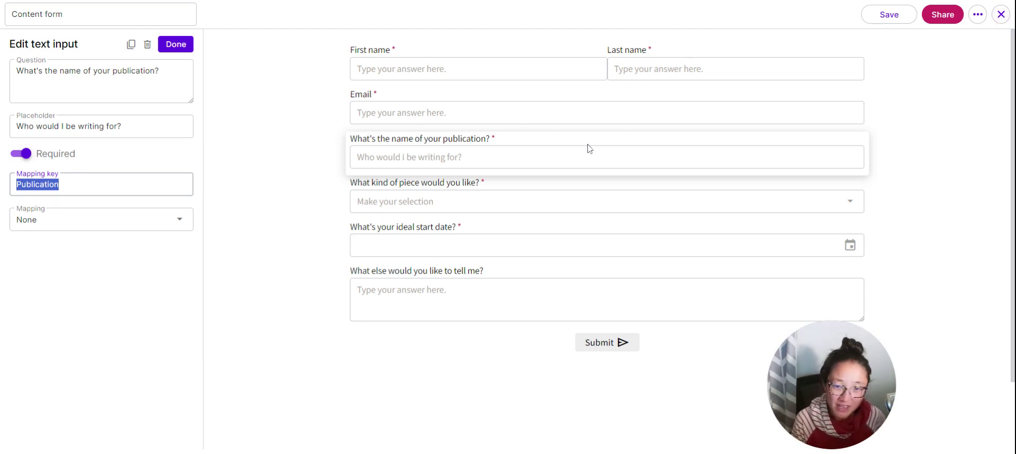
click(1001, 15)
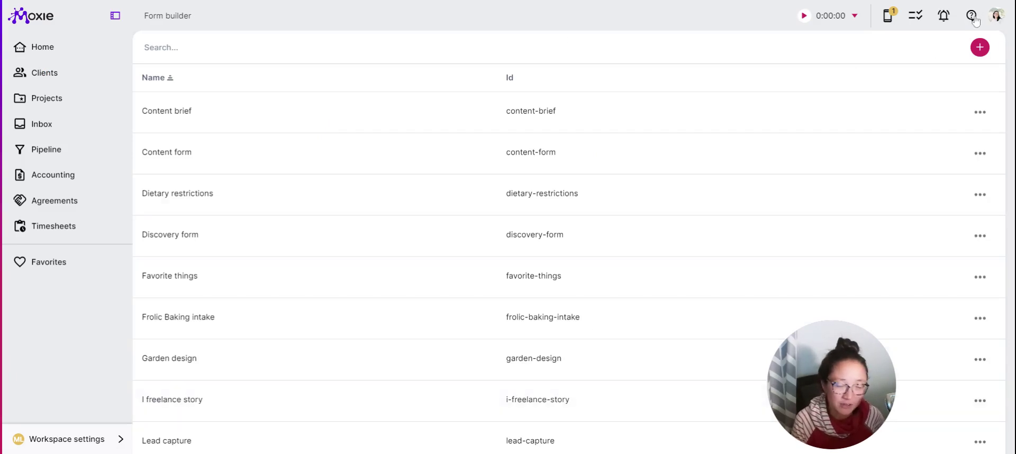
Step: Show the Clients custom fields table under Workspace settings, then dismiss the reopened menu
click(77, 439)
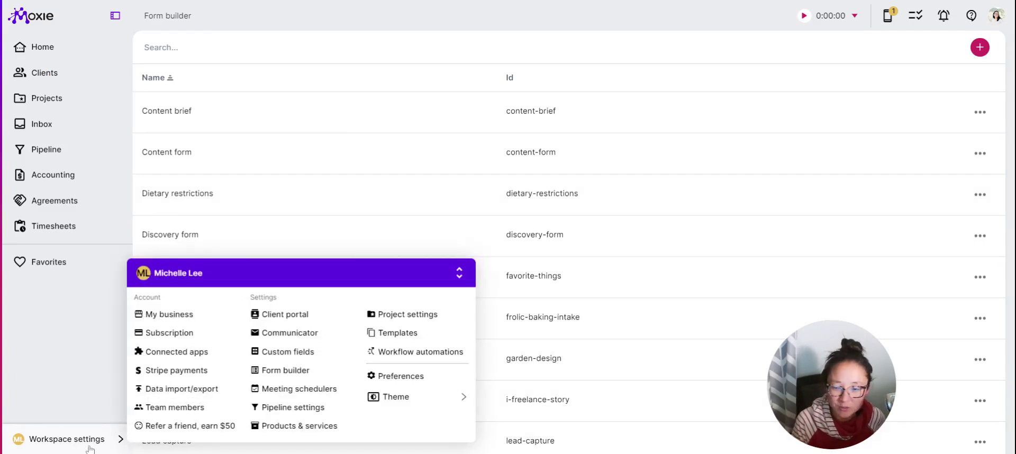
click(286, 361)
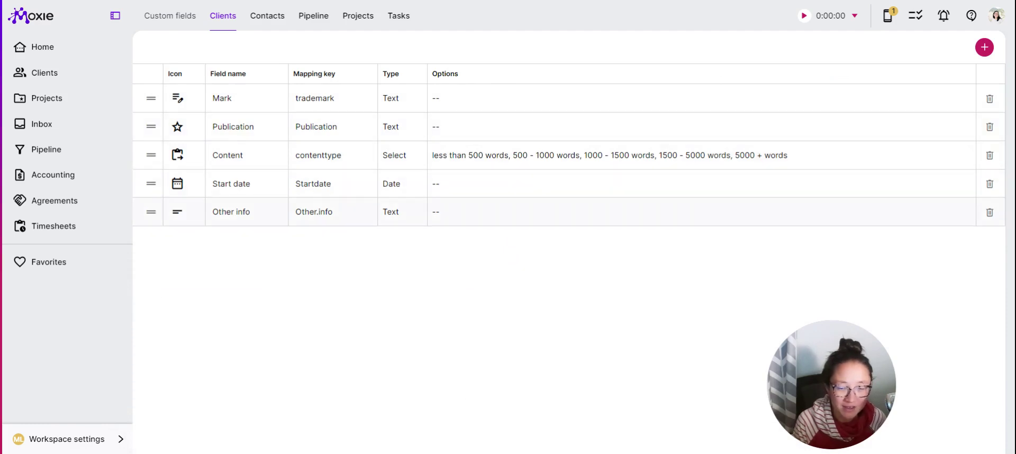
click(75, 440)
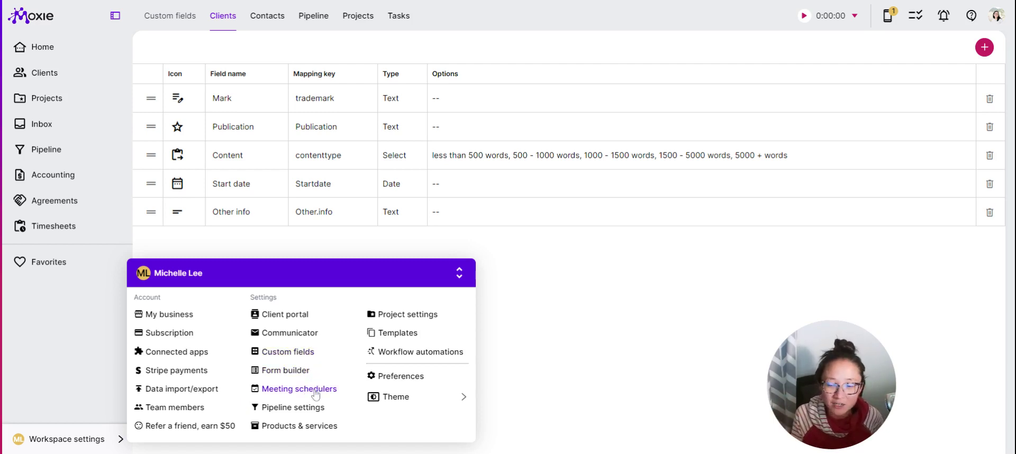
click(565, 387)
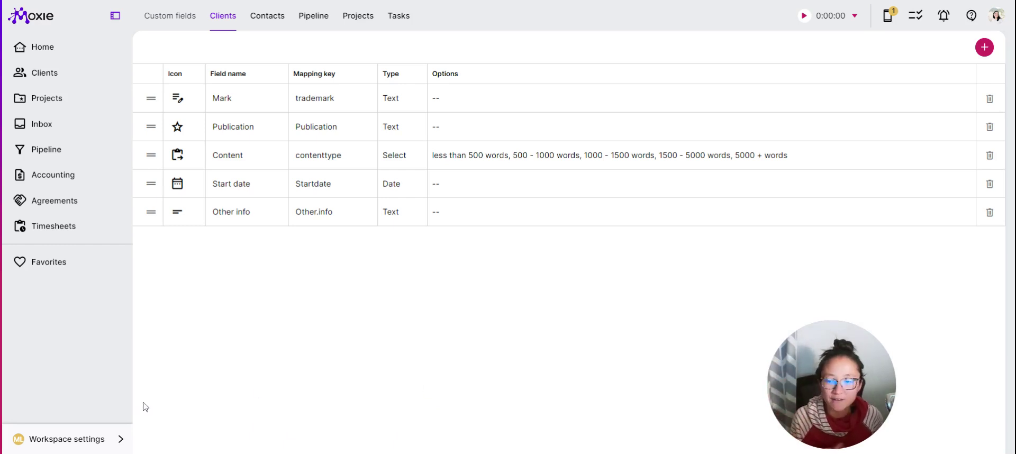
Step: Glance at the workflow automations list, then switch to the Form builder forms list
click(85, 441)
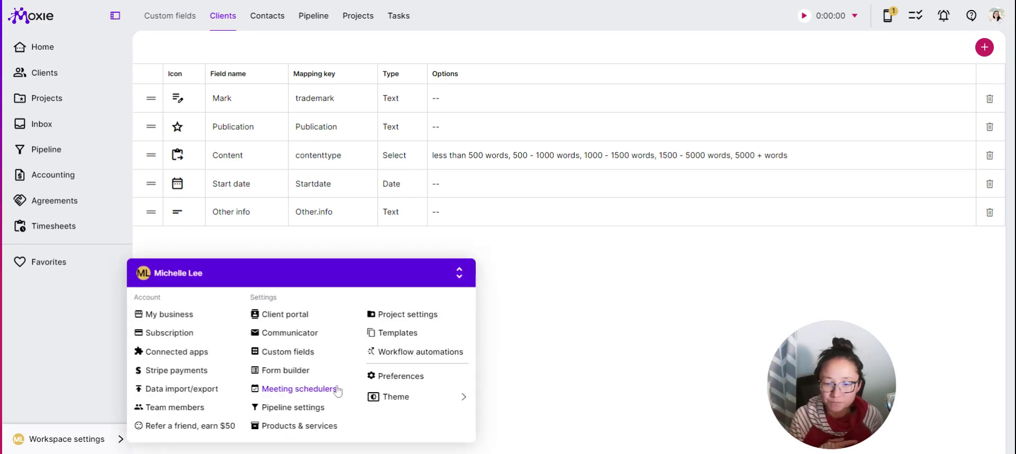
click(428, 356)
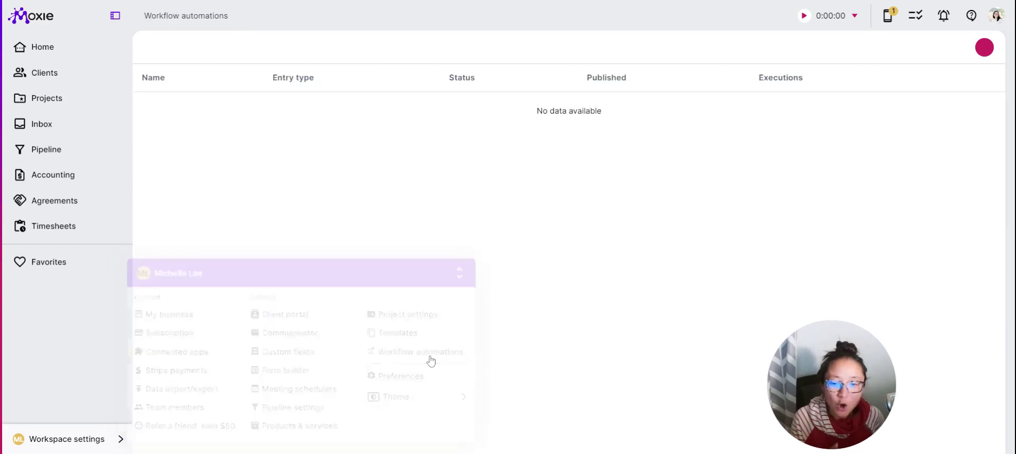
click(52, 450)
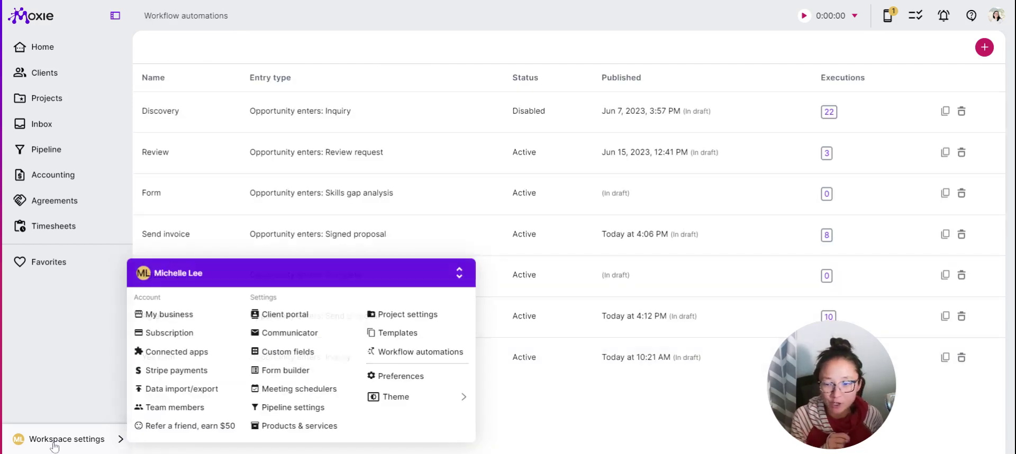
click(282, 375)
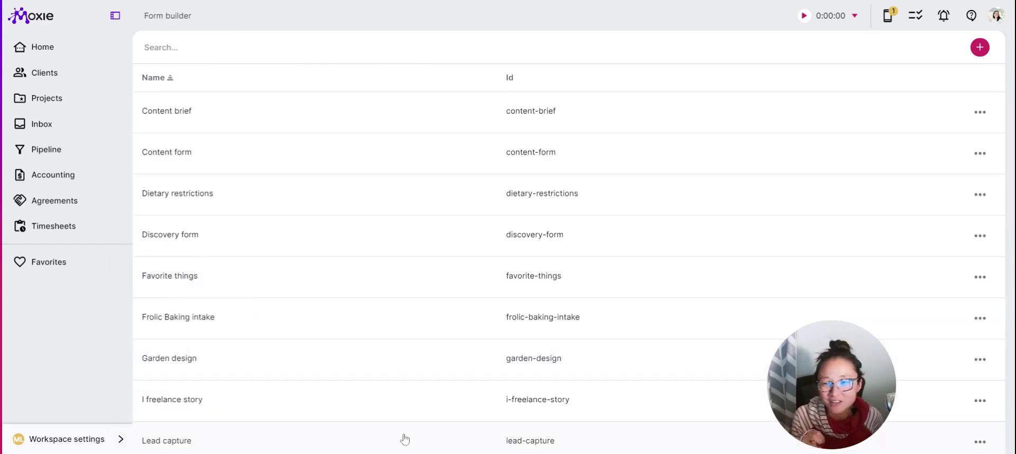
click(464, 253)
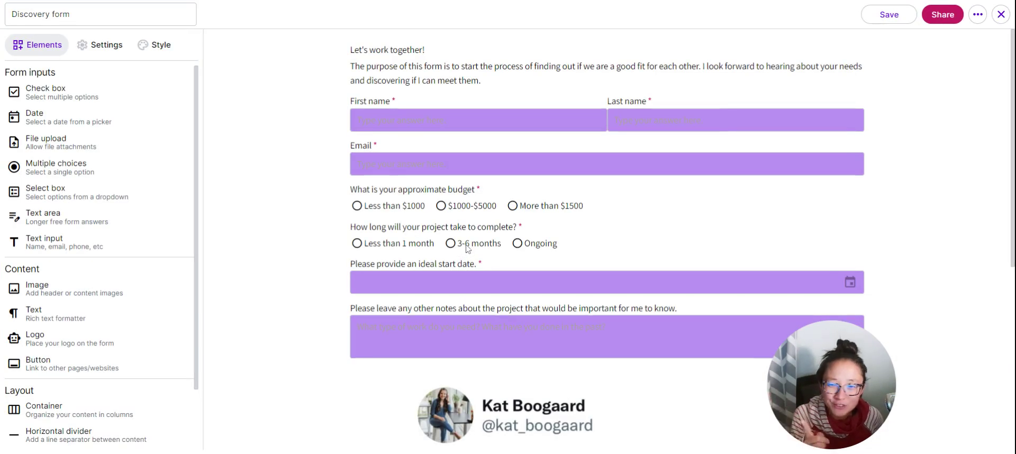
click(386, 119)
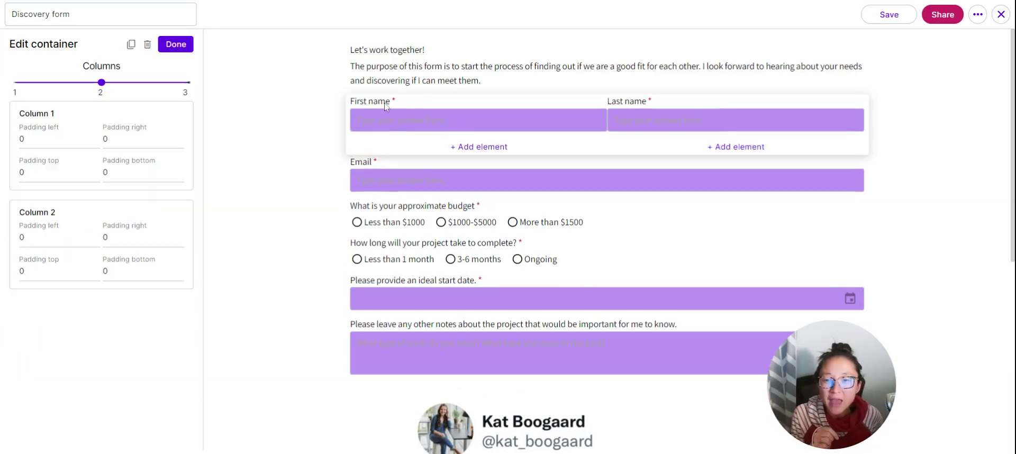
click(383, 103)
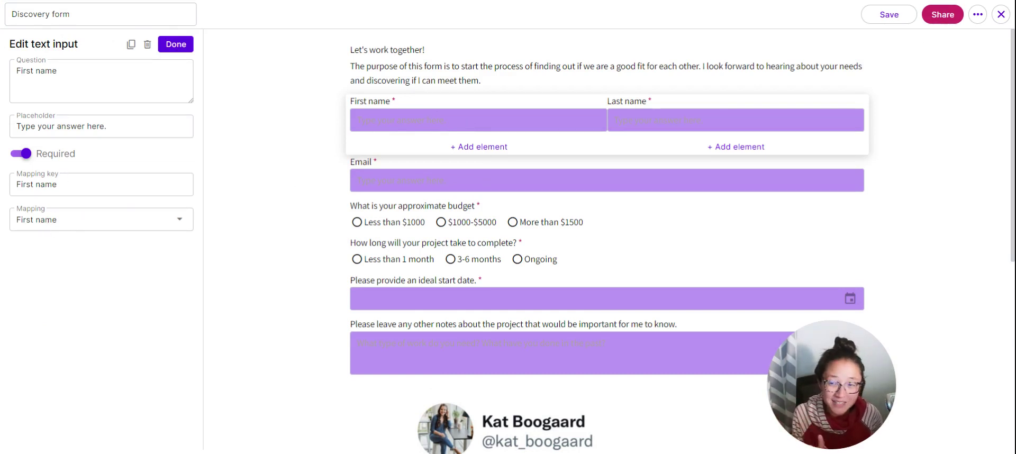
click(177, 46)
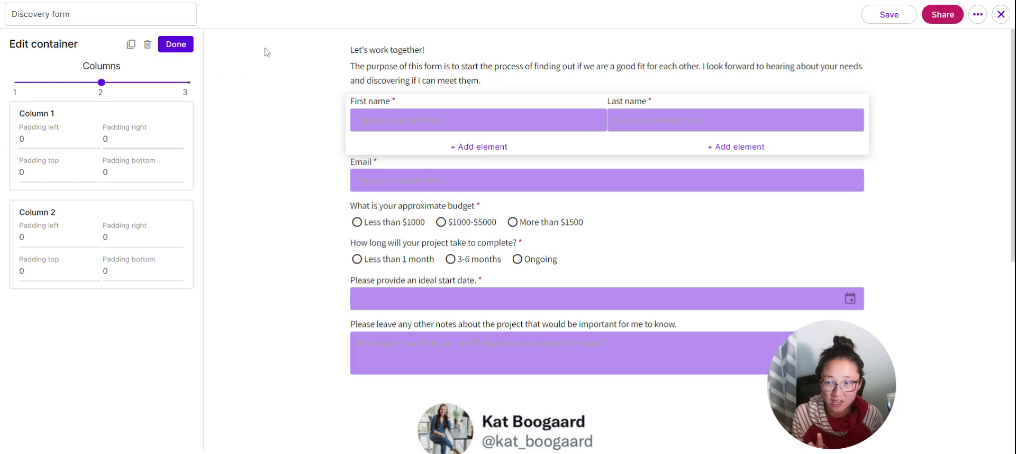
click(185, 47)
click(103, 52)
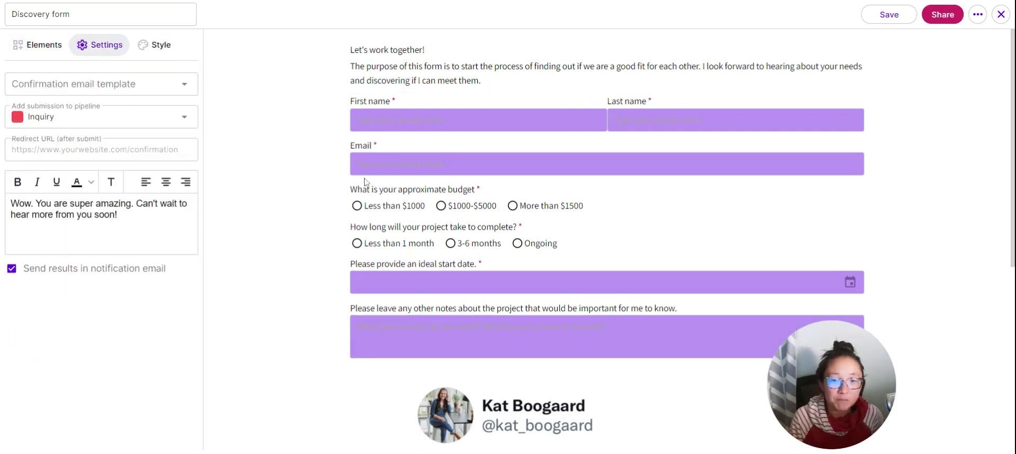
click(180, 122)
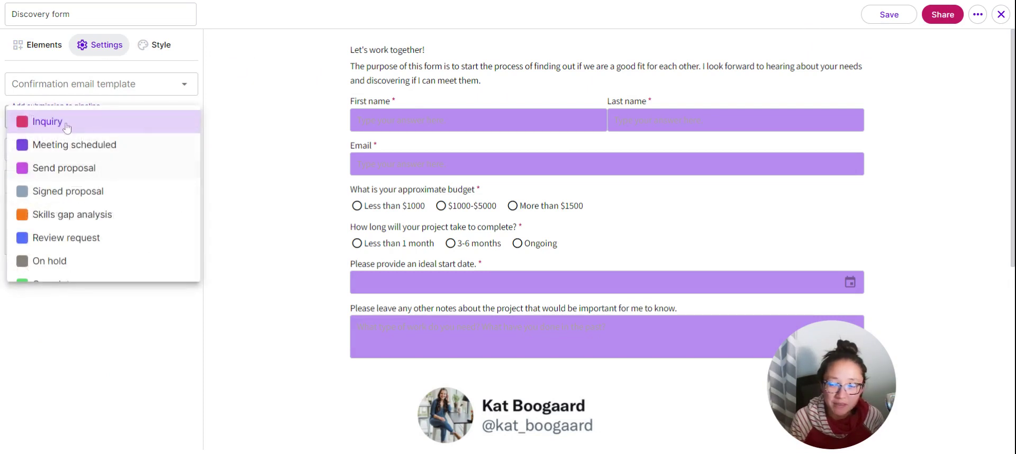
click(243, 110)
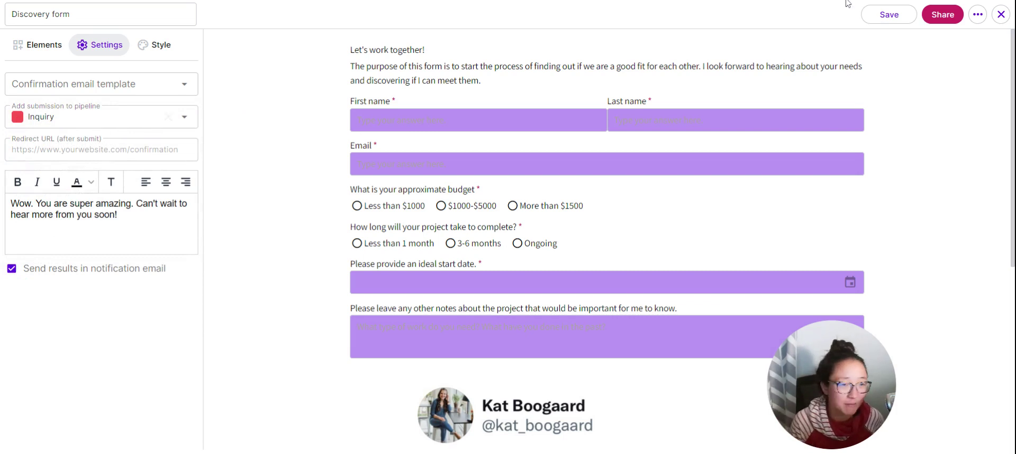
click(1000, 14)
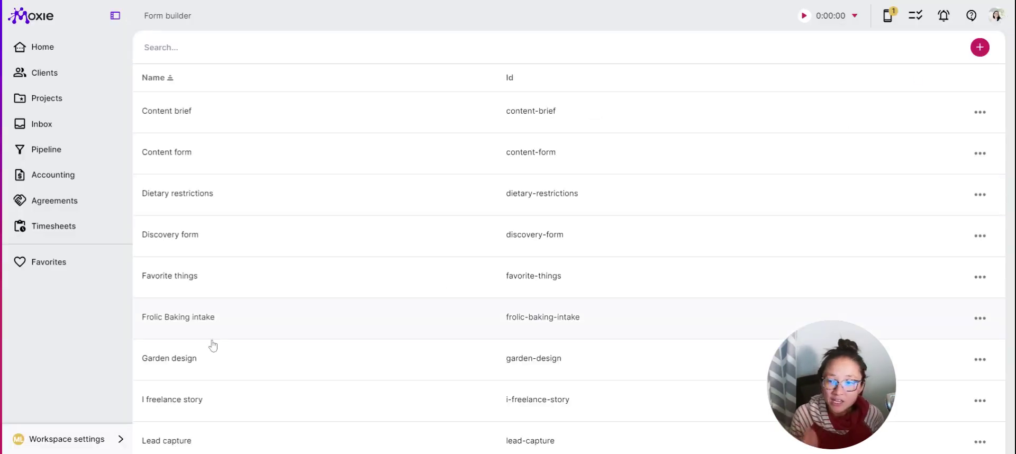
Step: Open the workflow automations list and preview a new automation's Pipeline stage triggers, then cancel it
click(90, 440)
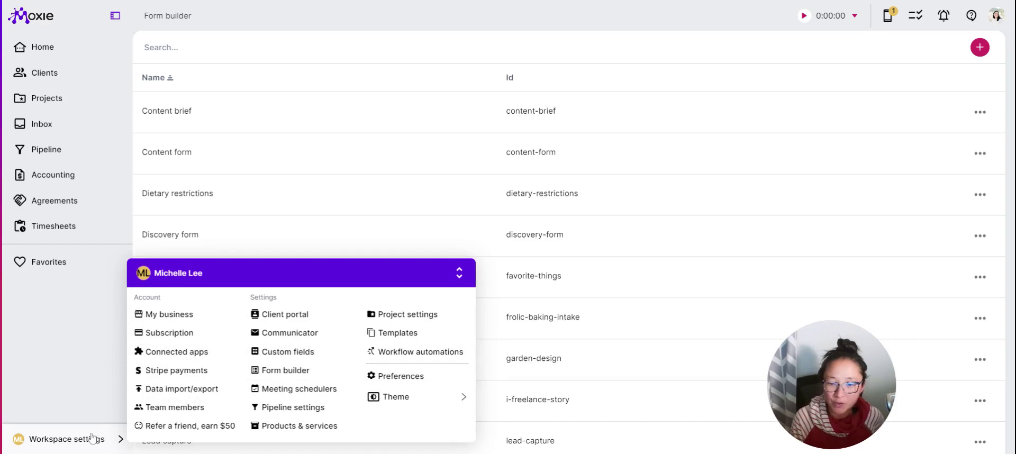
click(443, 353)
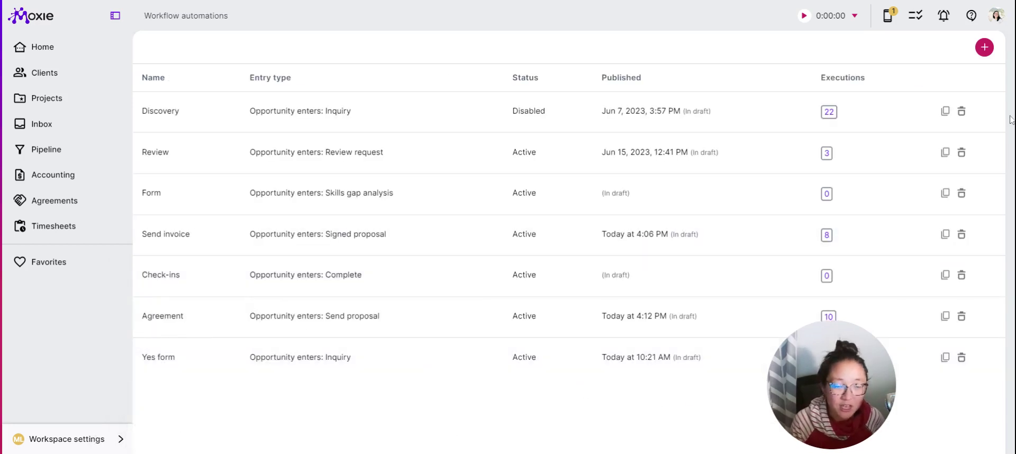
click(987, 50)
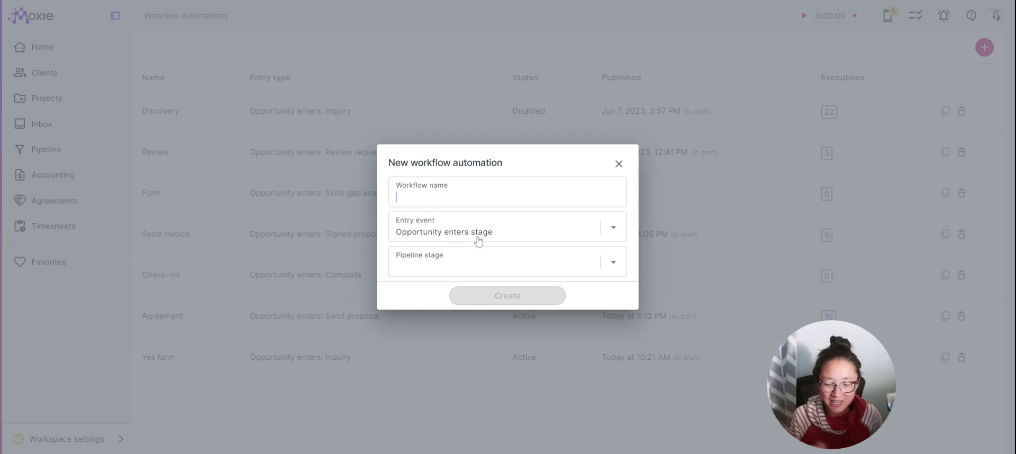
click(609, 270)
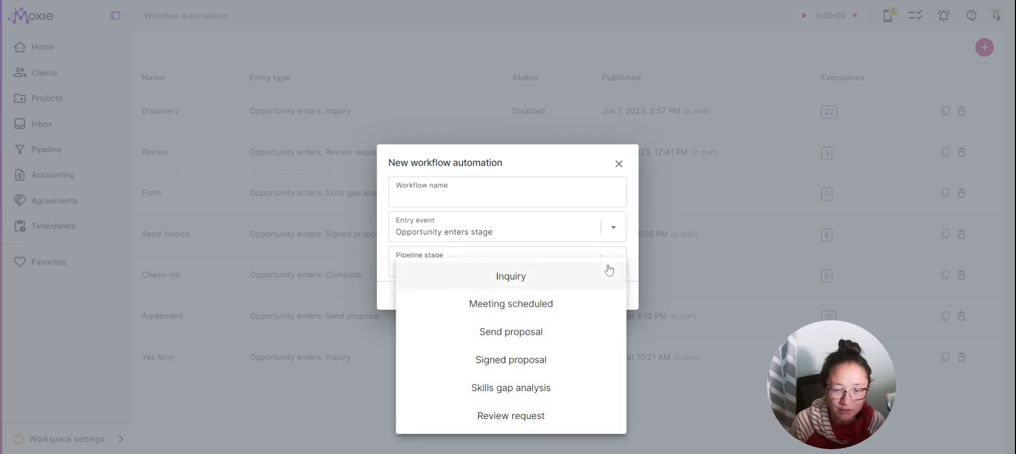
click(619, 164)
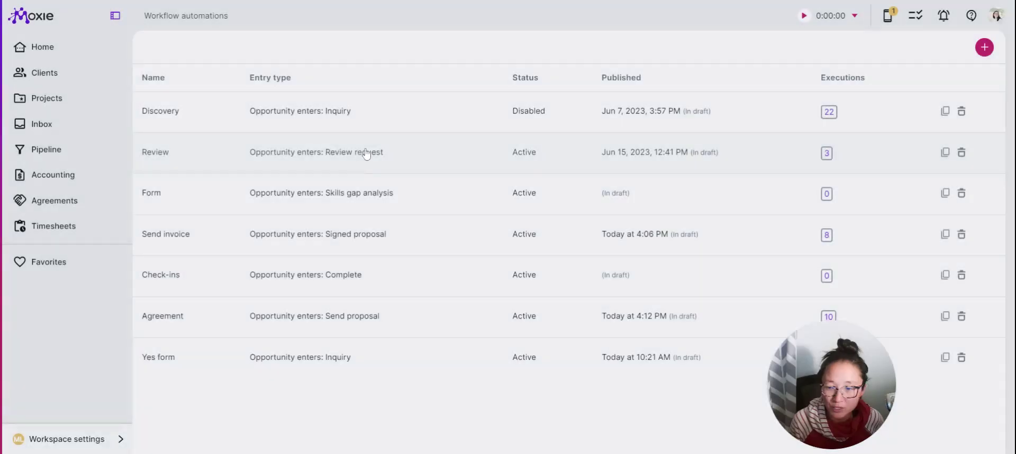